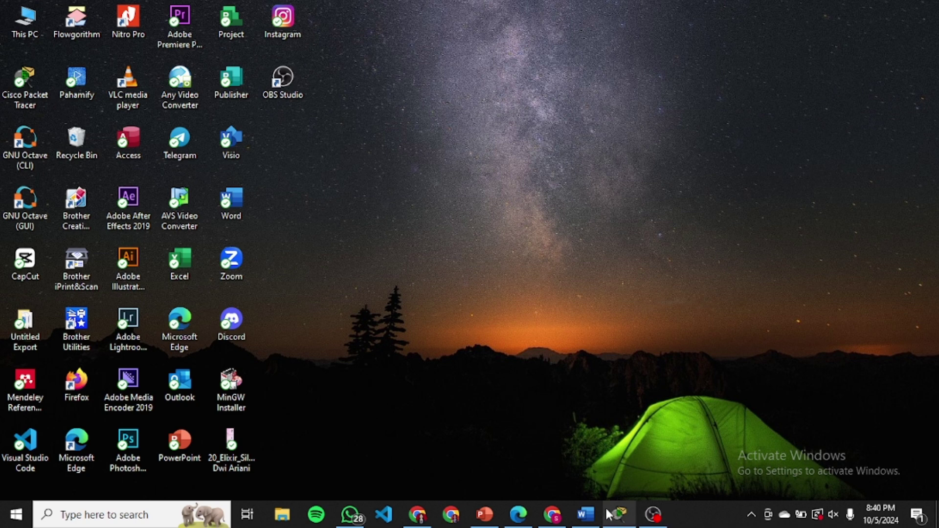
- Switch to Cisco Packet Tracer and review the IP configuration of PC1, PC2 and PC3, the computers connected to Switch2
left_click(617, 518)
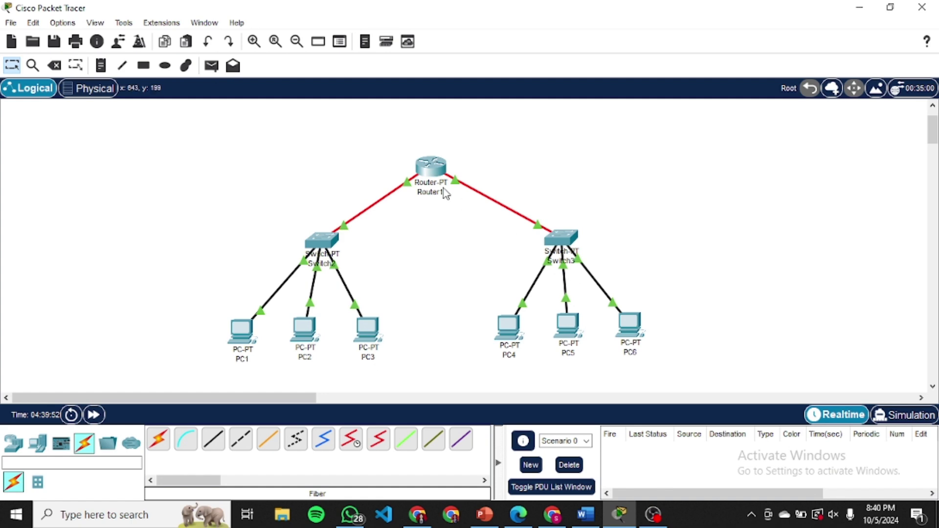
left_click(244, 334)
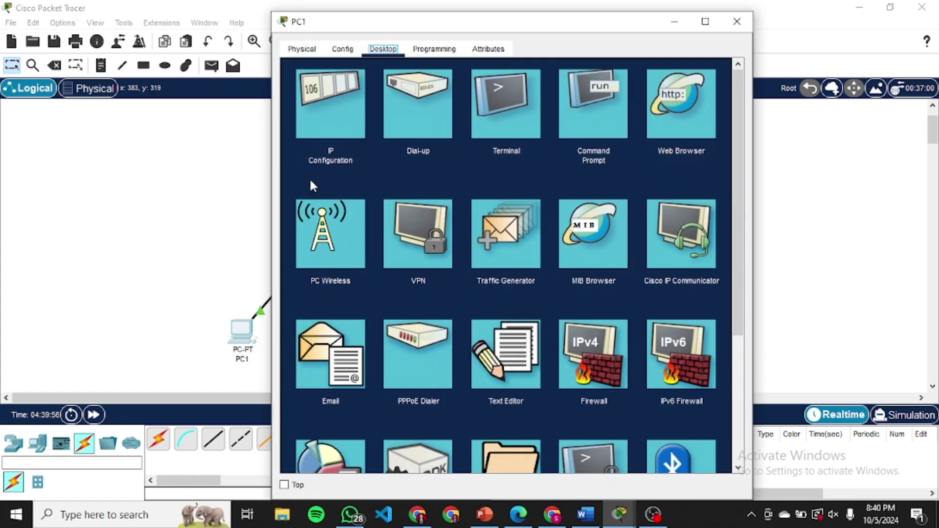
left_click(336, 101)
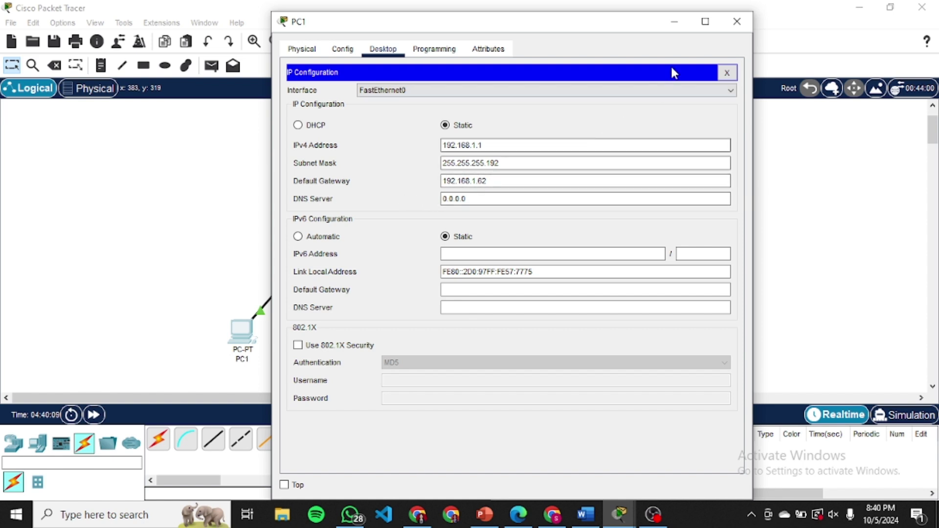
left_click(737, 20)
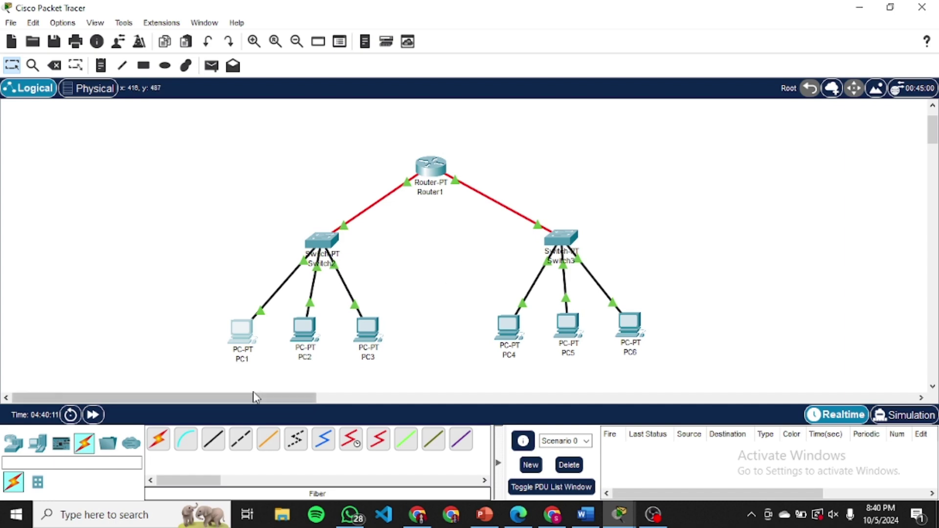
left_click(301, 336)
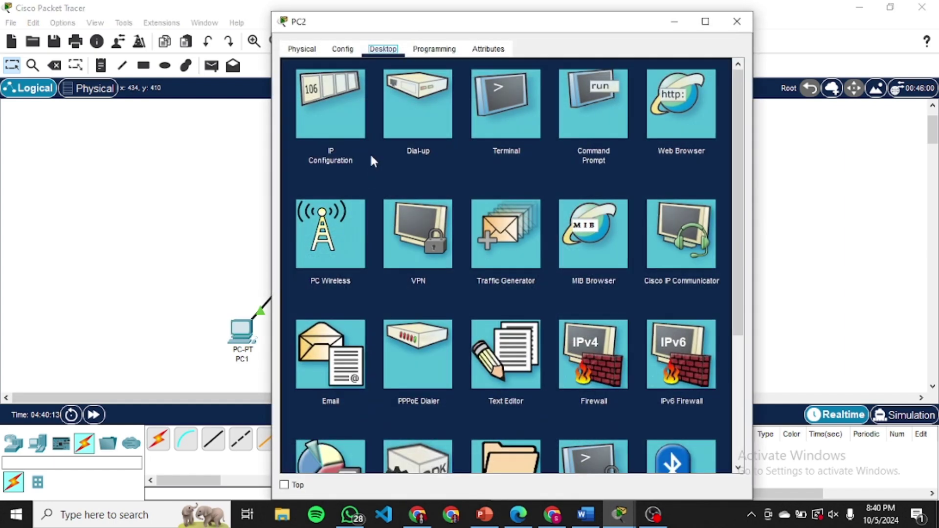
left_click(327, 127)
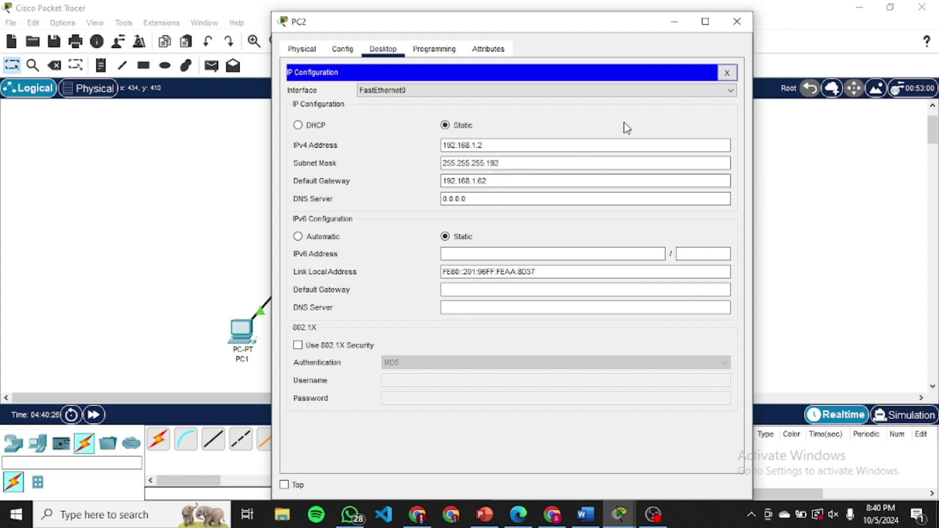
left_click(739, 20)
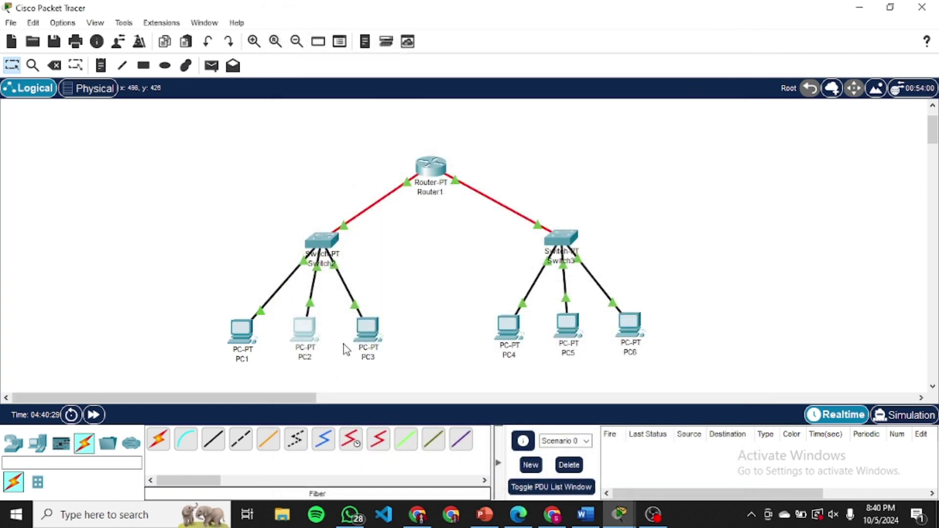
left_click(368, 328)
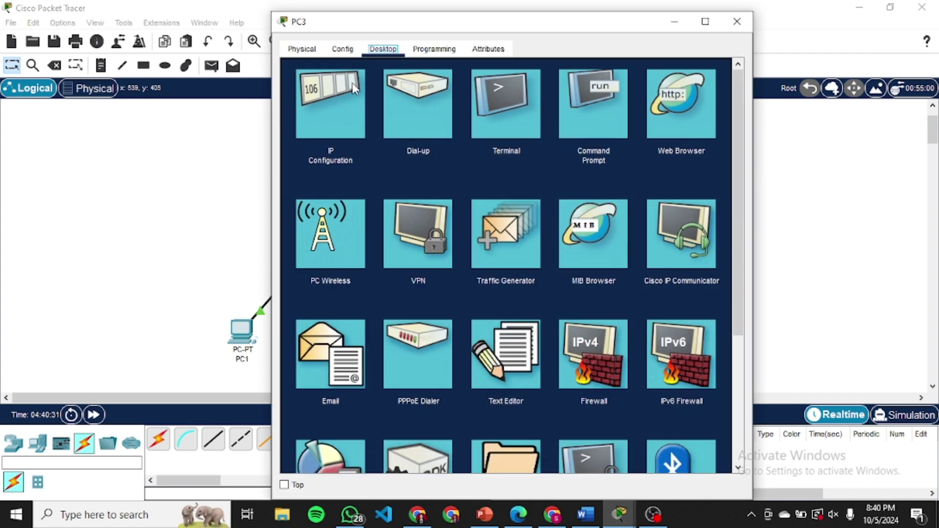
left_click(347, 86)
left_click(448, 144)
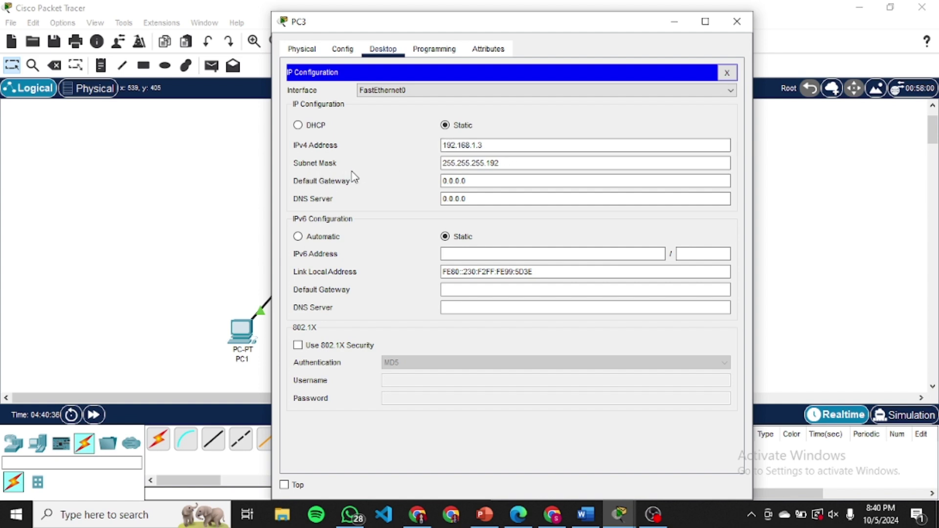
left_click(461, 167)
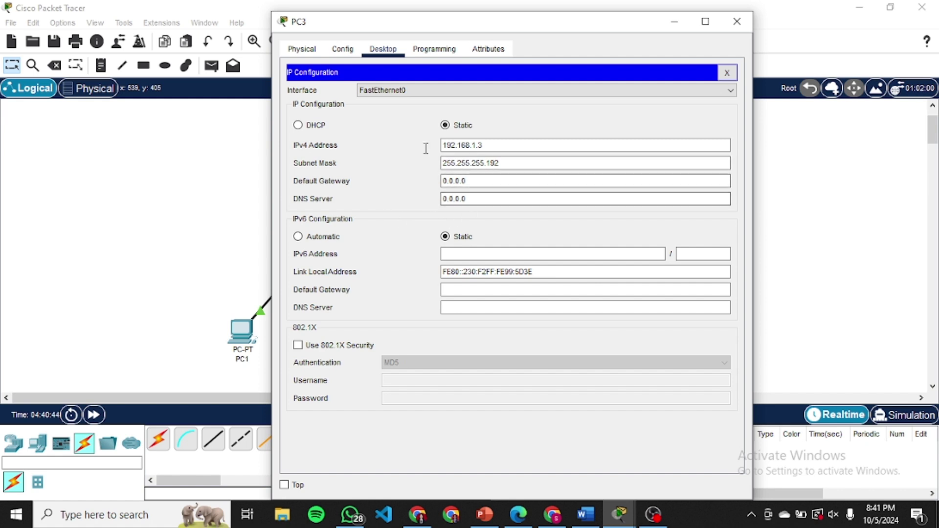
left_click(738, 22)
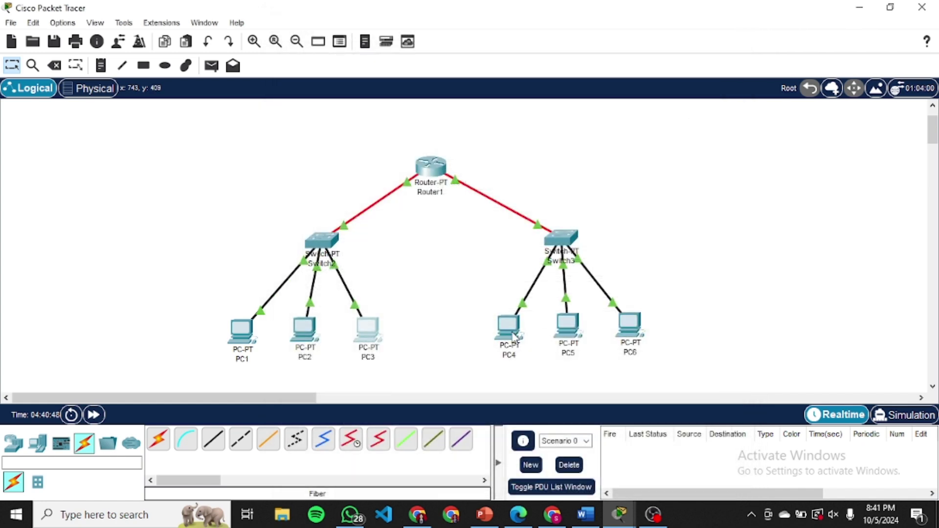
- Review the IP configuration of PC4, PC5 and PC6, the computers connected to Switch3
left_click(511, 332)
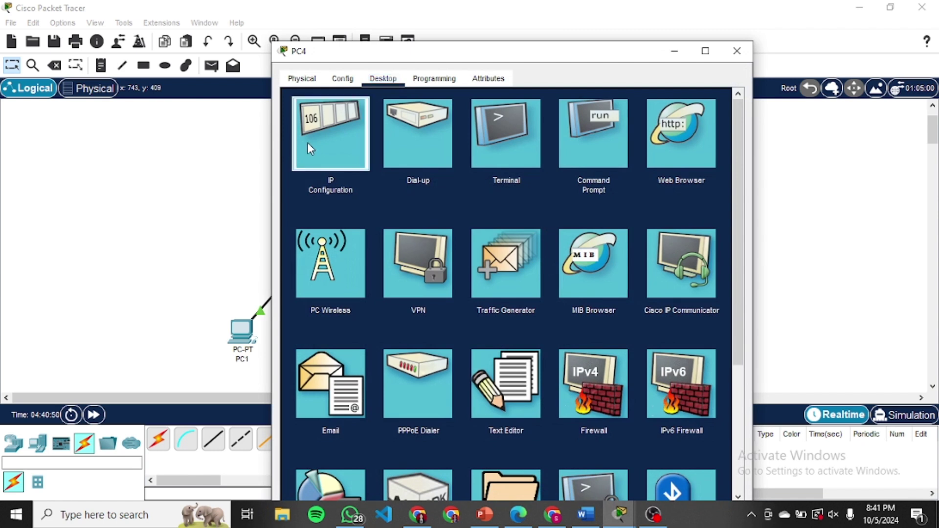
left_click(311, 148)
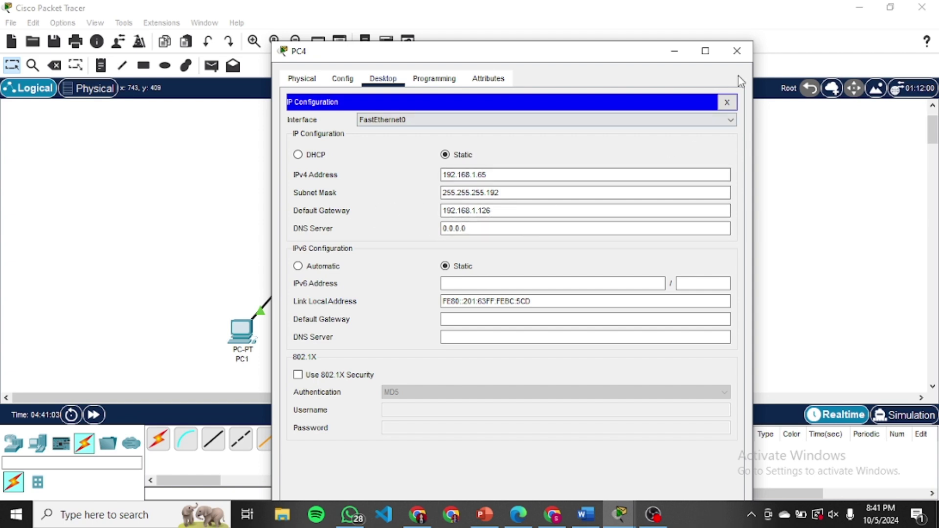
left_click(738, 50)
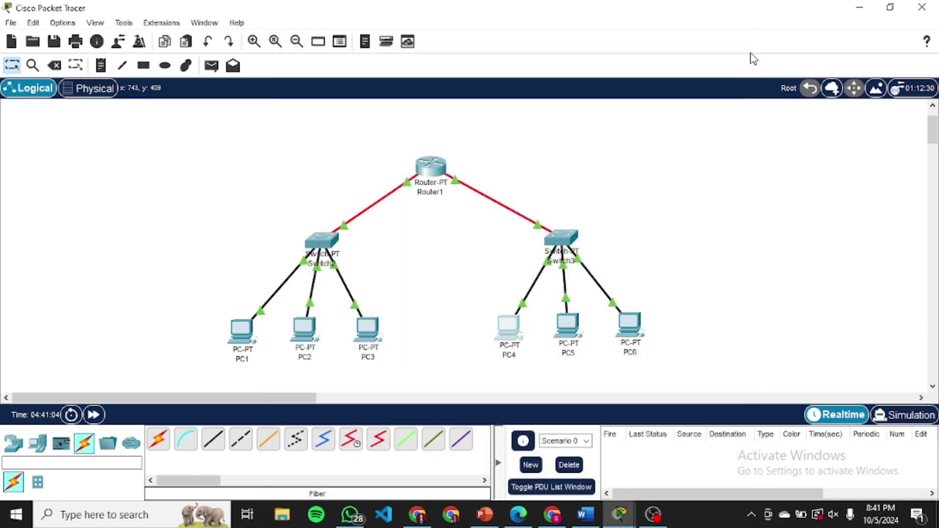
left_click(569, 333)
left_click(300, 113)
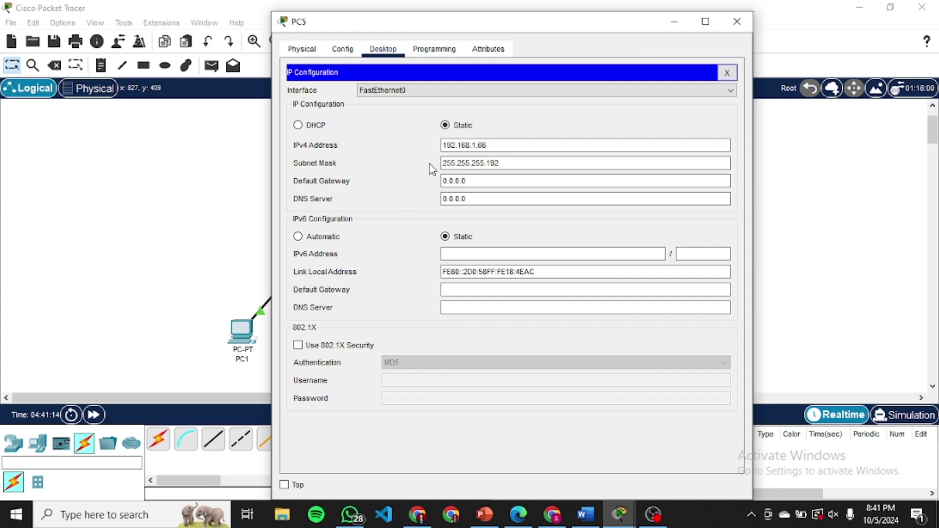
left_click(737, 21)
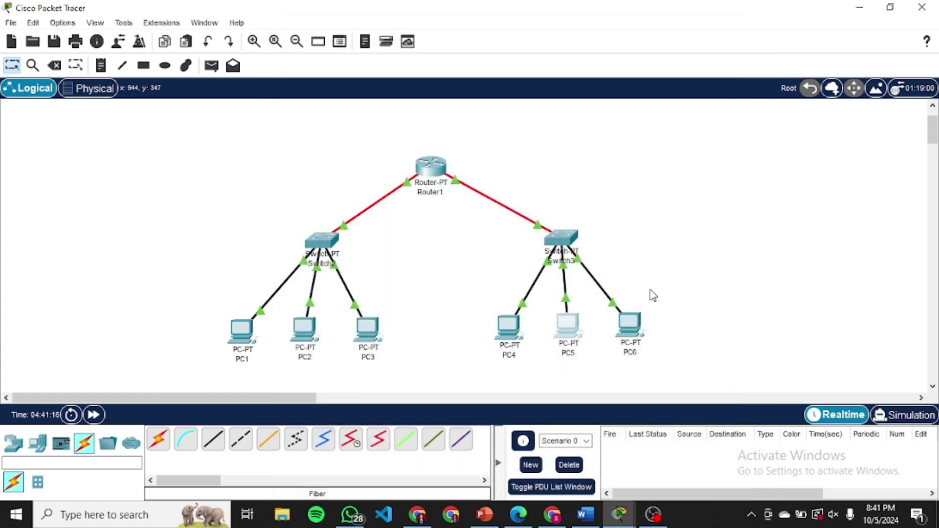
left_click(629, 327)
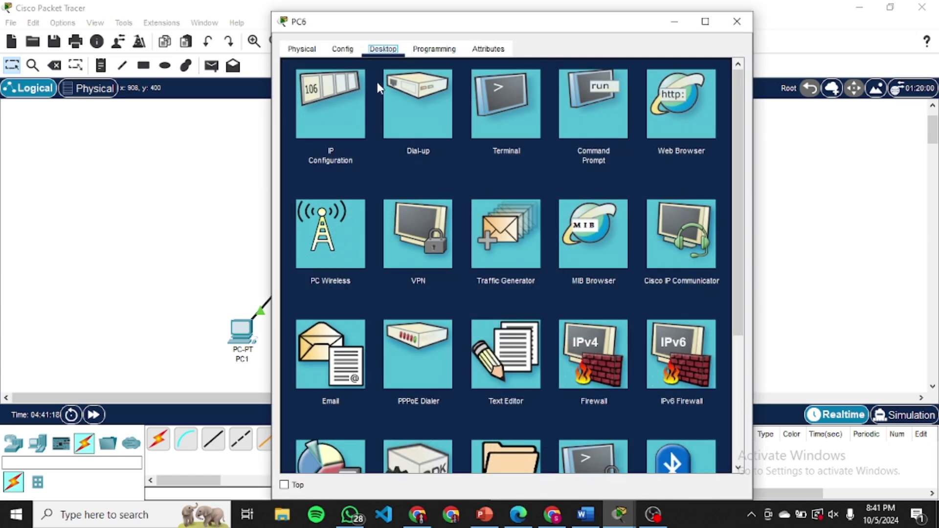
left_click(337, 93)
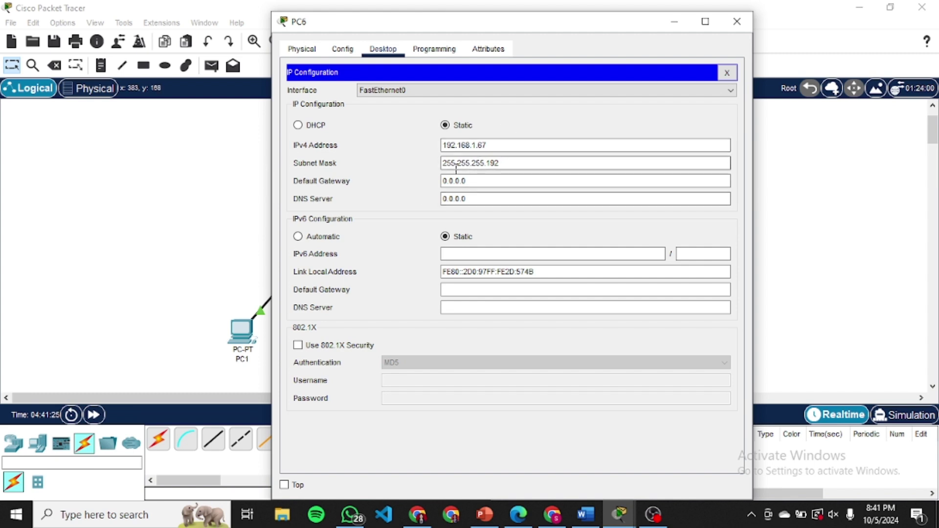
left_click(495, 181)
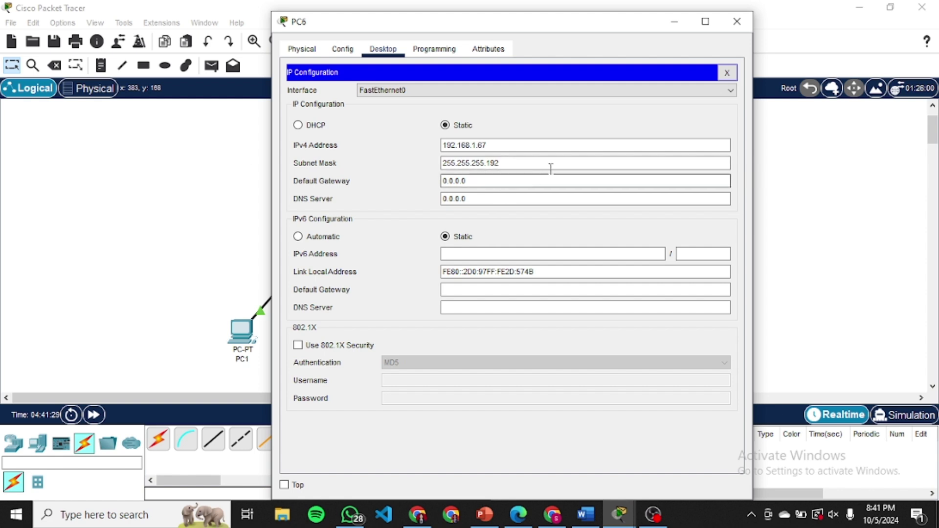
left_click(741, 21)
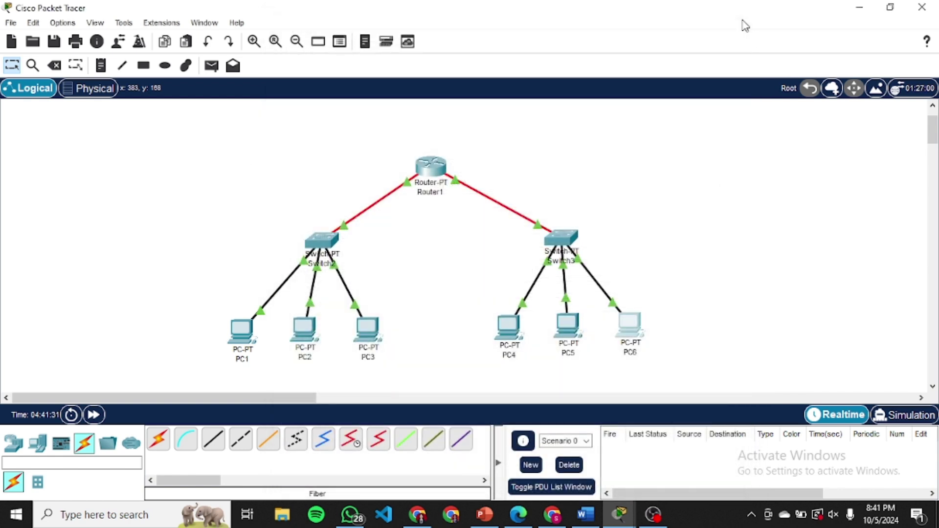
- Review the IPv4 address and subnet mask of Router1's FastEthernet4/0 and FastEthernet5/0 interfaces
left_click(439, 174)
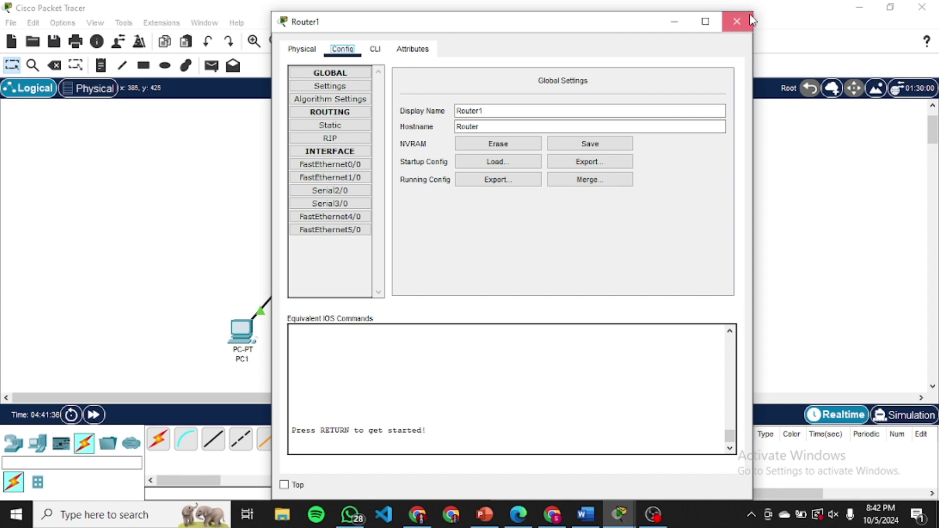
left_click(737, 21)
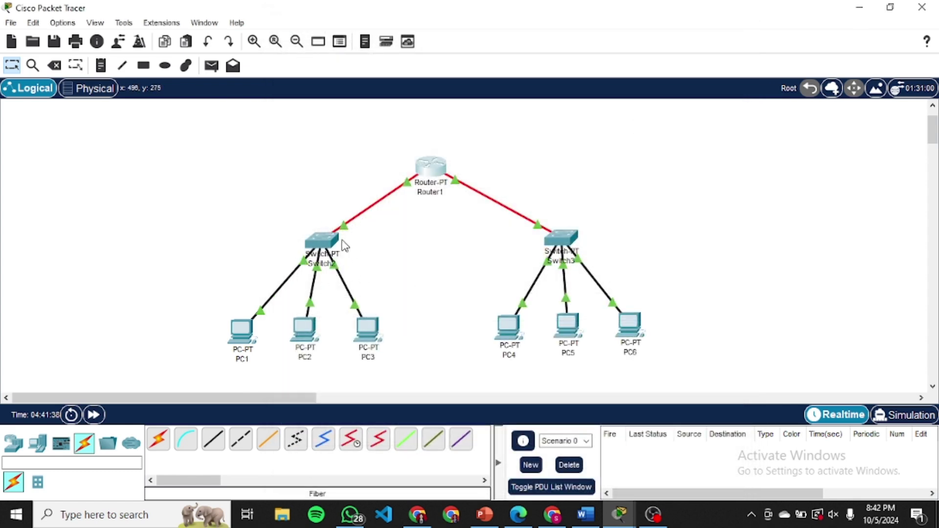
left_click(433, 171)
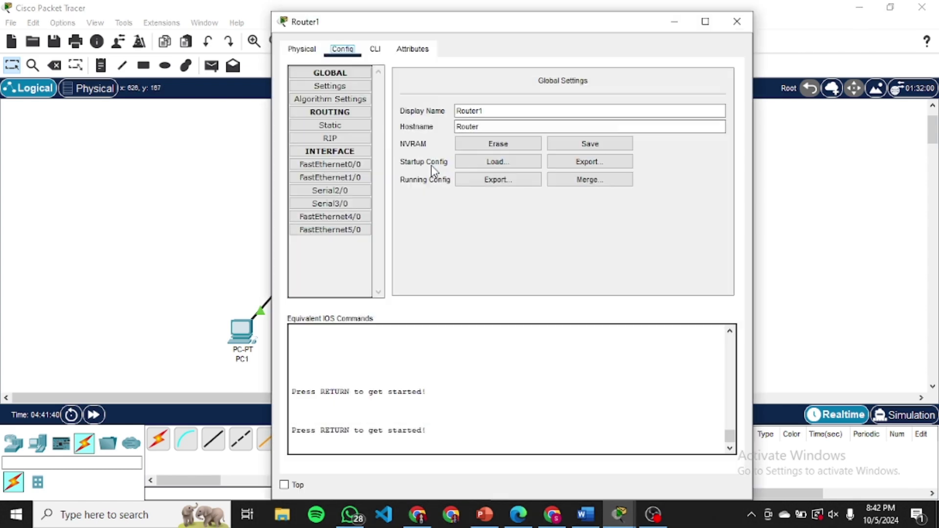
left_click(331, 217)
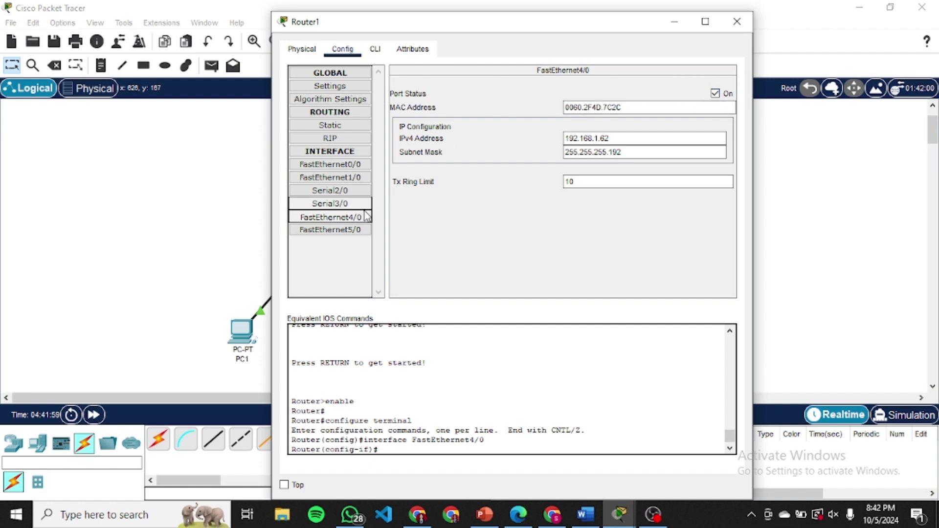
left_click_drag(566, 34, 331, 57)
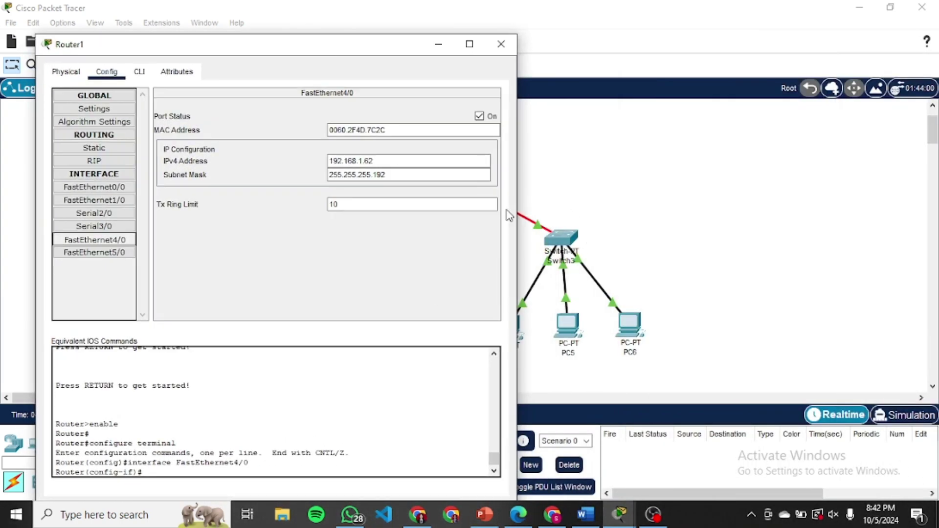
left_click(77, 253)
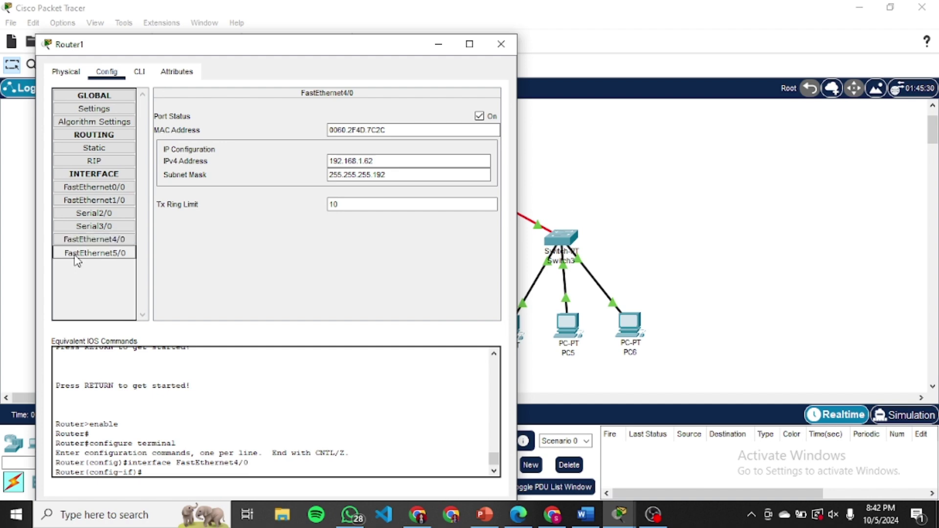
double_click(337, 45)
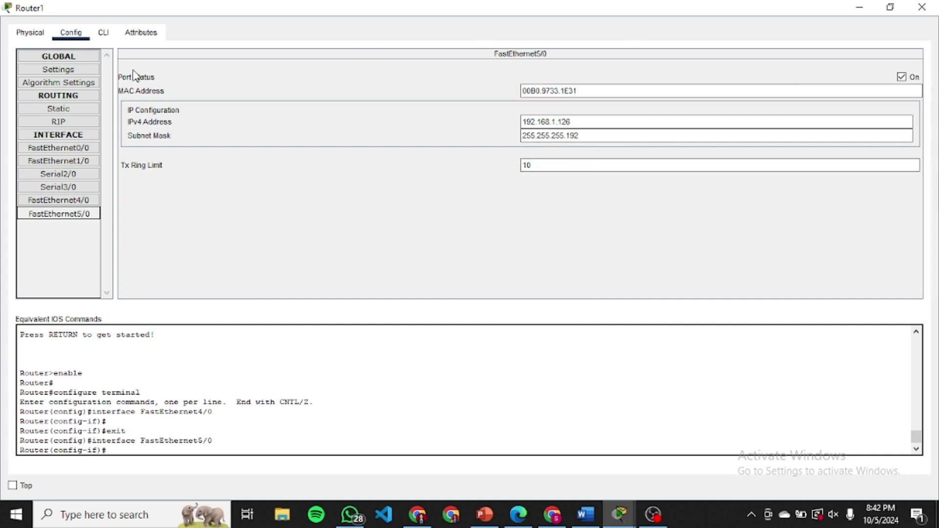
left_click(890, 7)
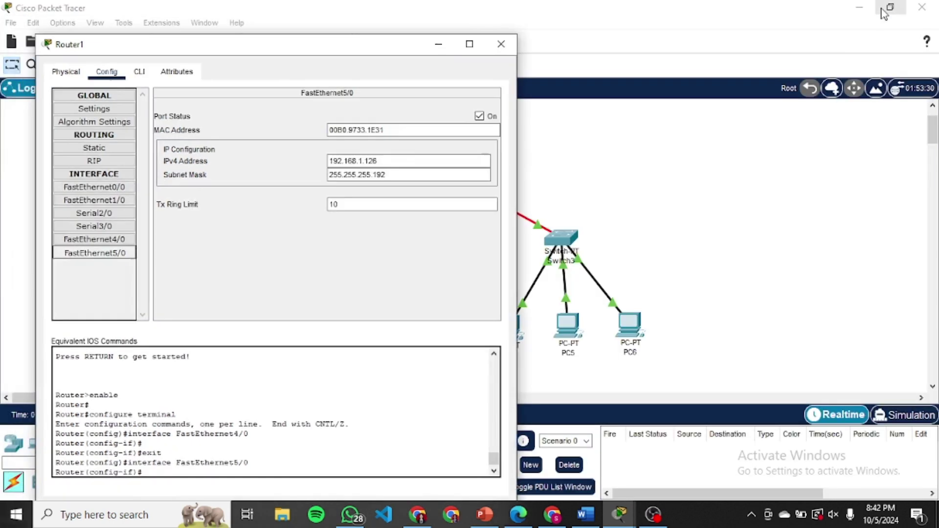
left_click(501, 44)
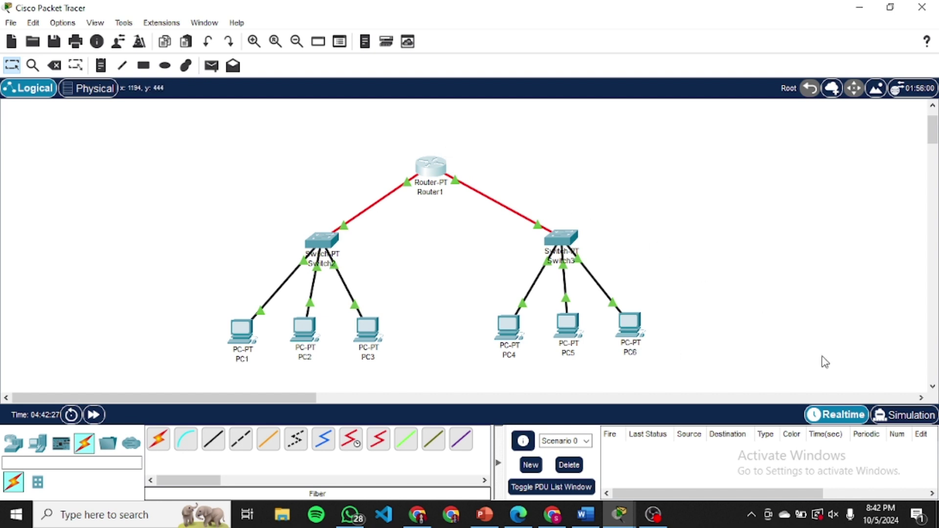
- Switch to Simulation mode and add a simple PDU from PC1 to PC3
left_click(918, 419)
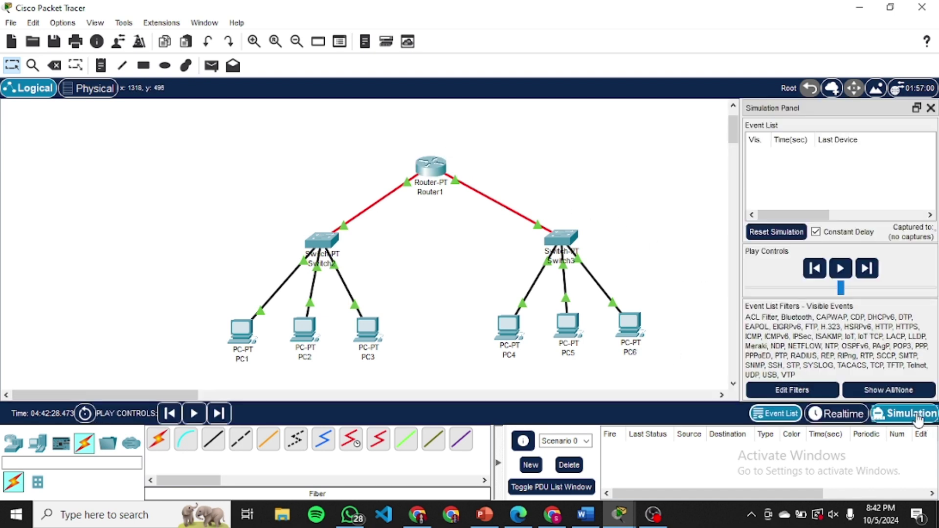
left_click(210, 66)
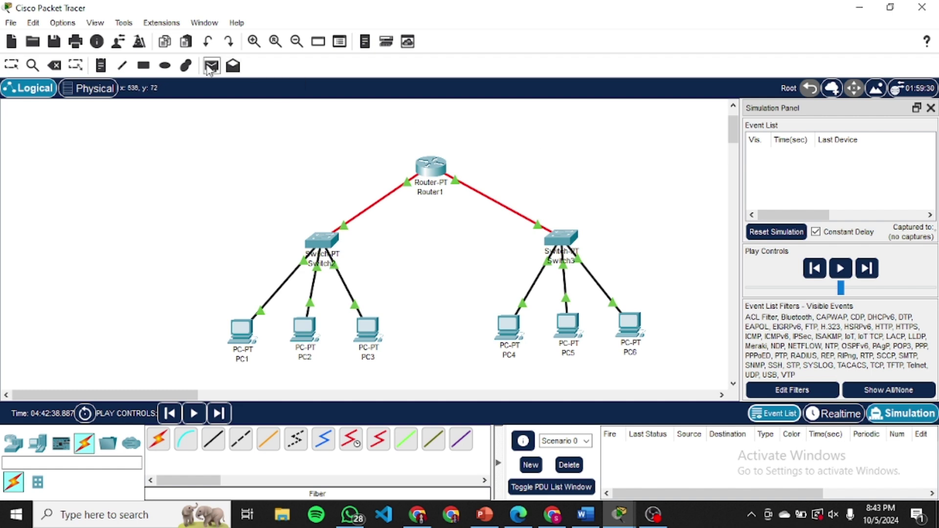
left_click(240, 333)
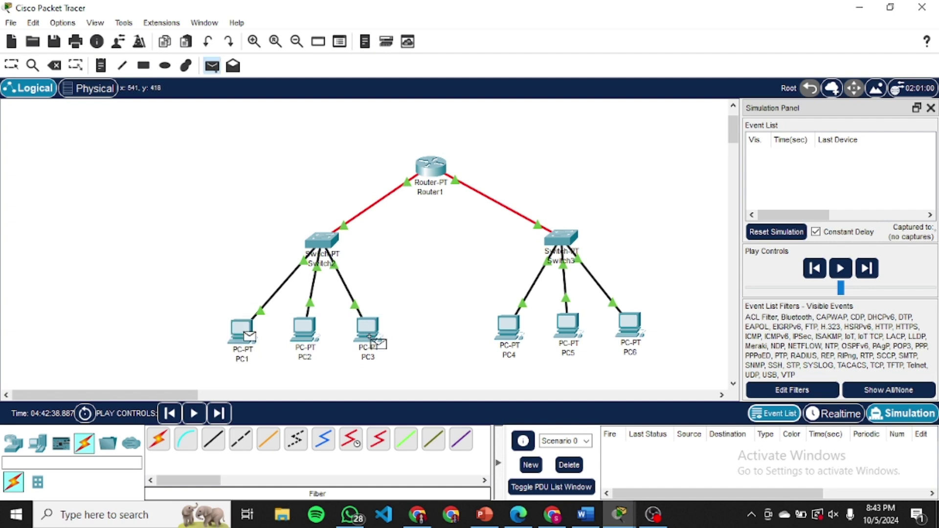
left_click(369, 335)
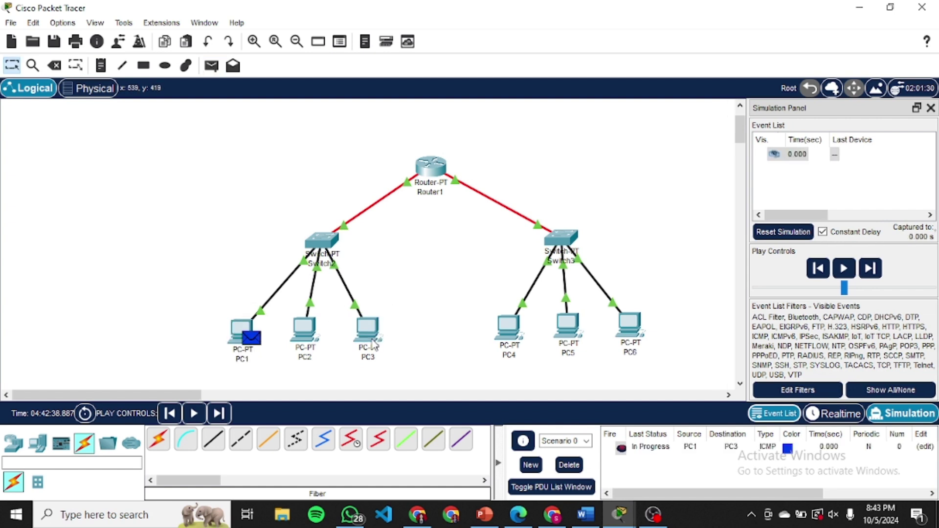
- Advance the PC1-to-PC3 packet event by event through Switch2 until it is back at PC1, and delete the scenario
left_click(870, 269)
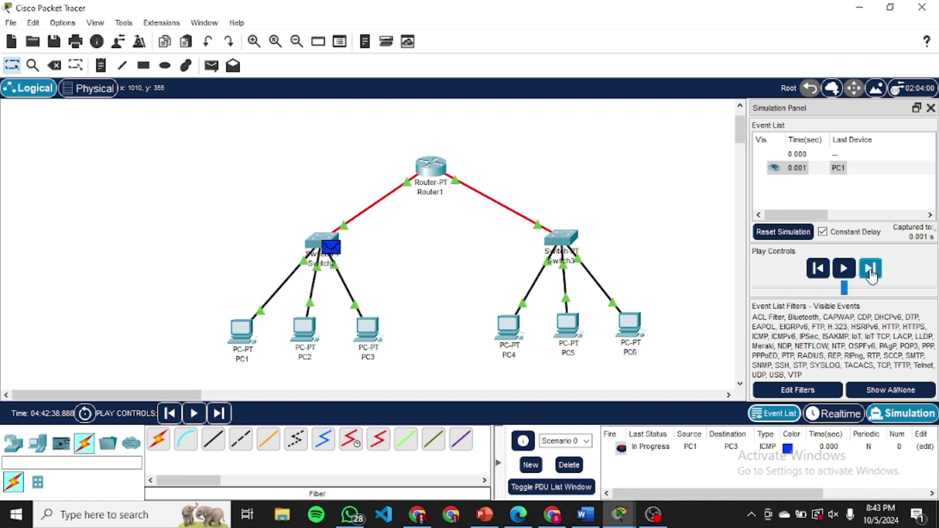
left_click(871, 269)
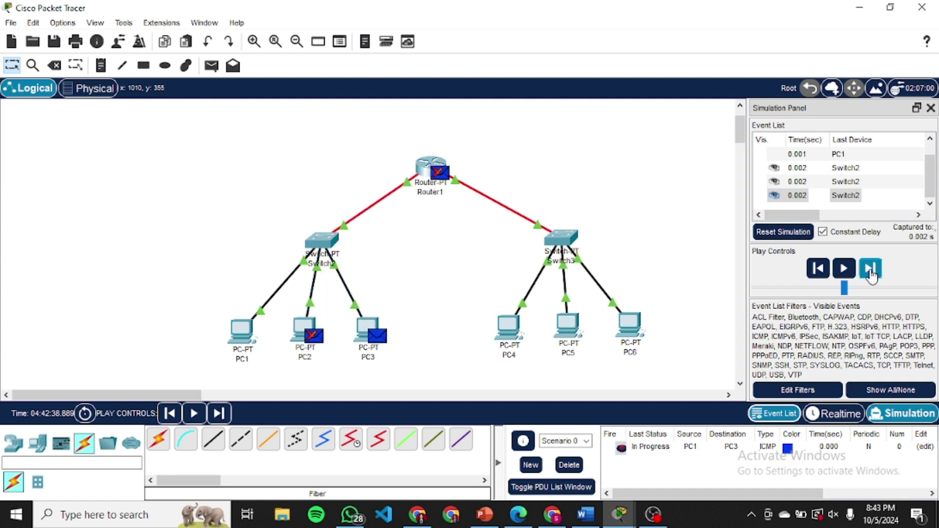
left_click(870, 269)
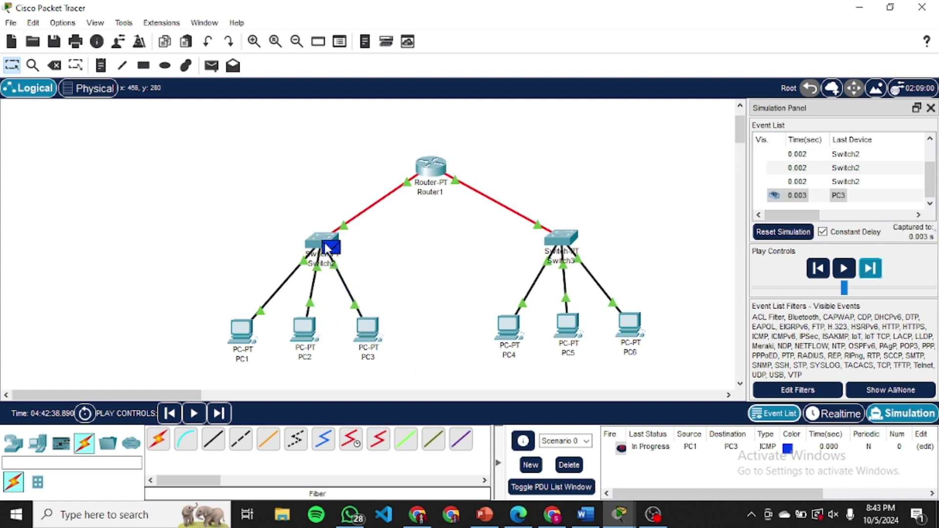
left_click(870, 269)
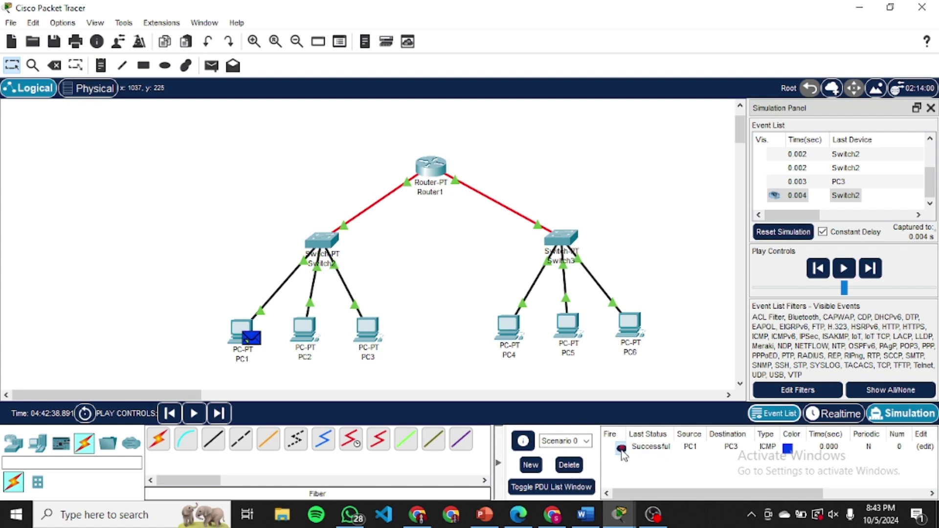
left_click(570, 466)
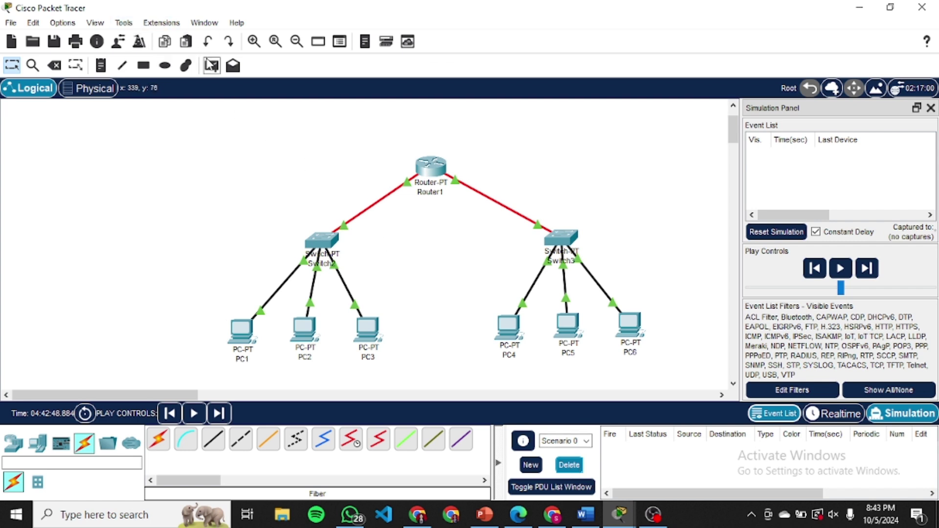
- Add a simple PDU from PC1 to PC4 to test connectivity between the two subnets
left_click(212, 65)
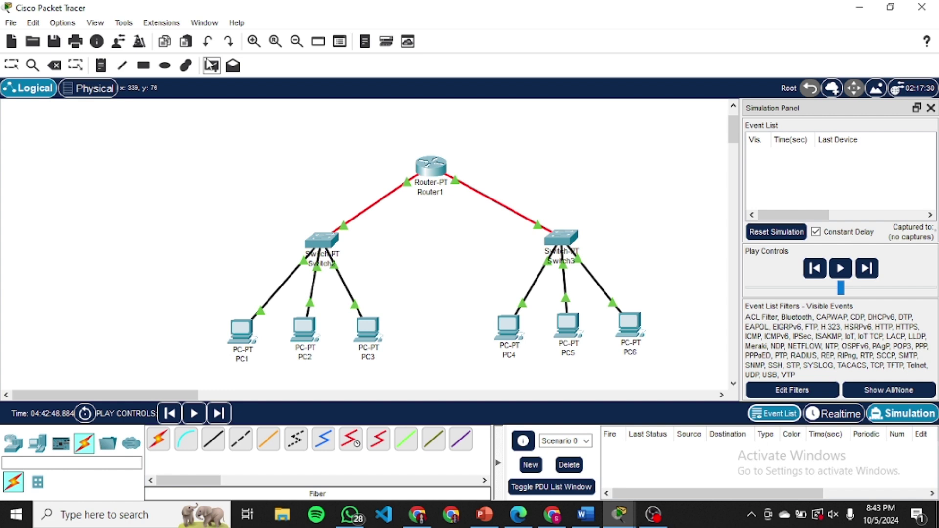
left_click(244, 326)
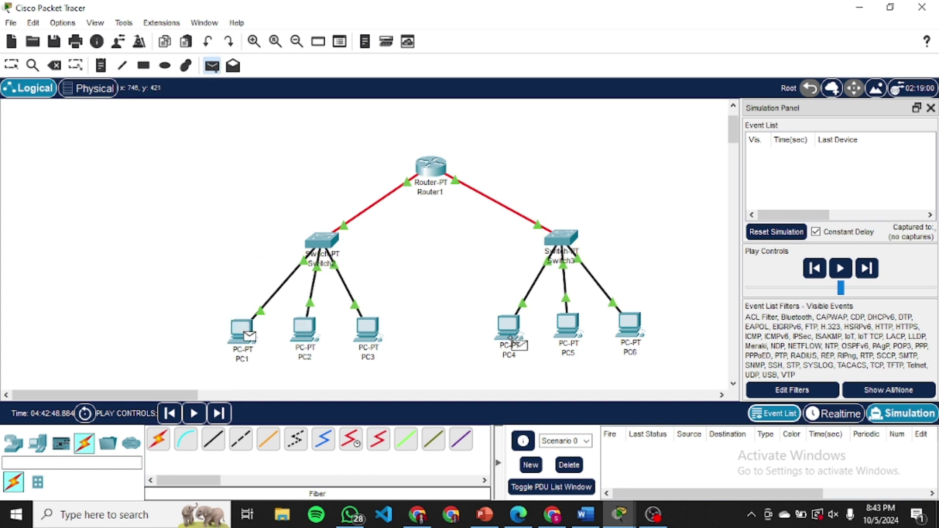
left_click(512, 343)
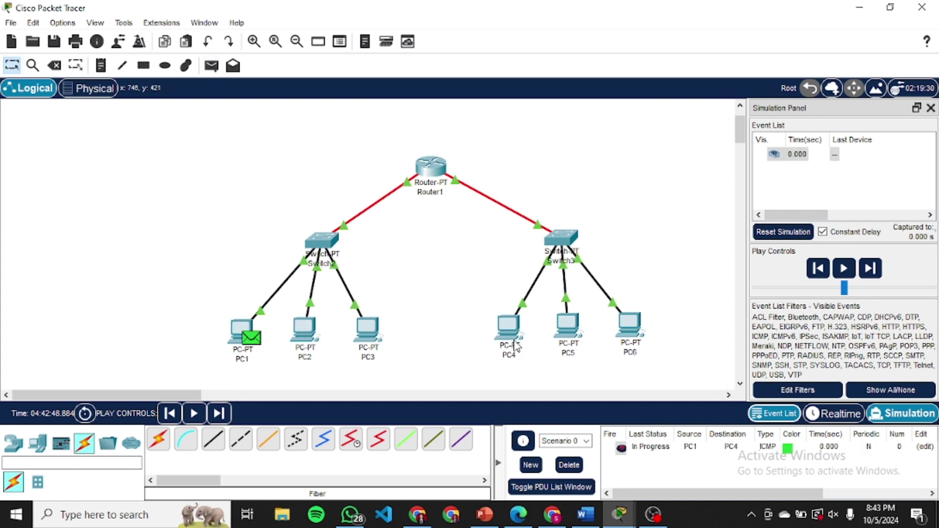
- Advance the PC1-to-PC4 packet event by event across Router1 and back to PC1, and delete the scenario
left_click(872, 270)
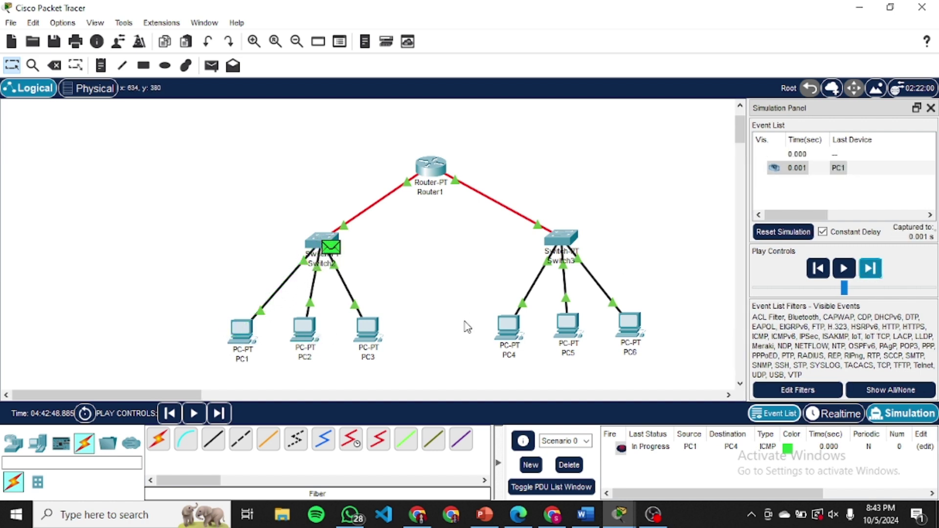
left_click(871, 269)
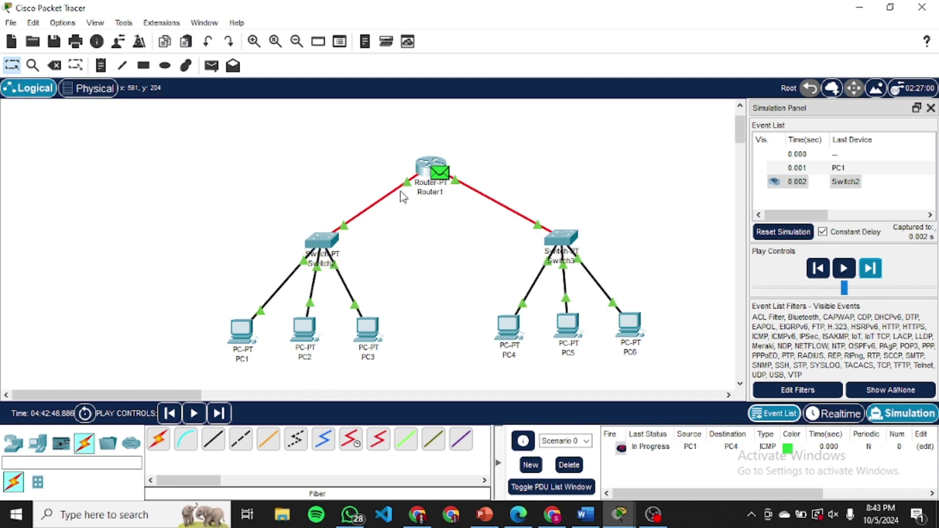
left_click(870, 268)
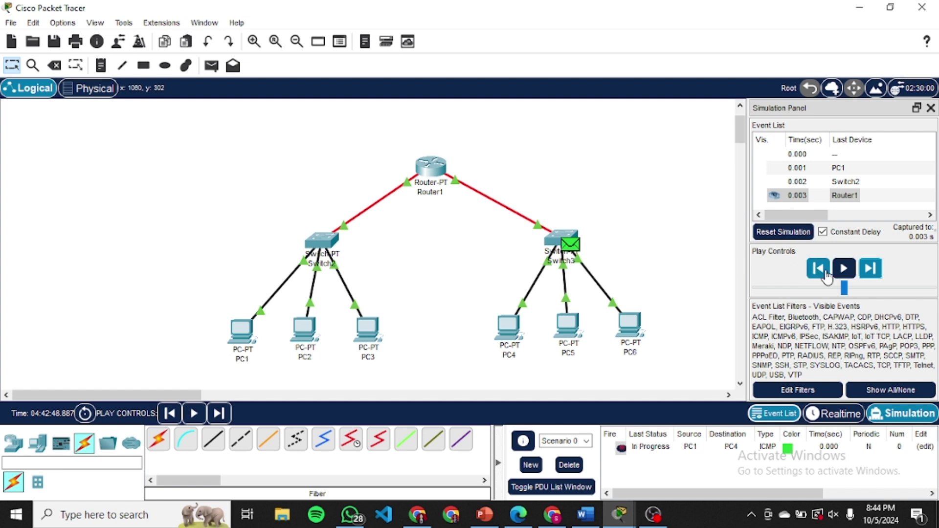
left_click(871, 270)
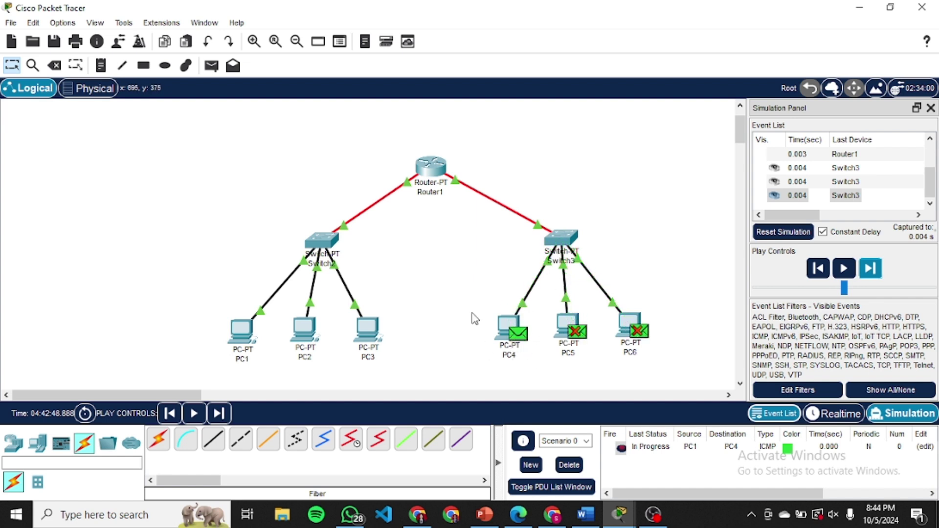
left_click(873, 273)
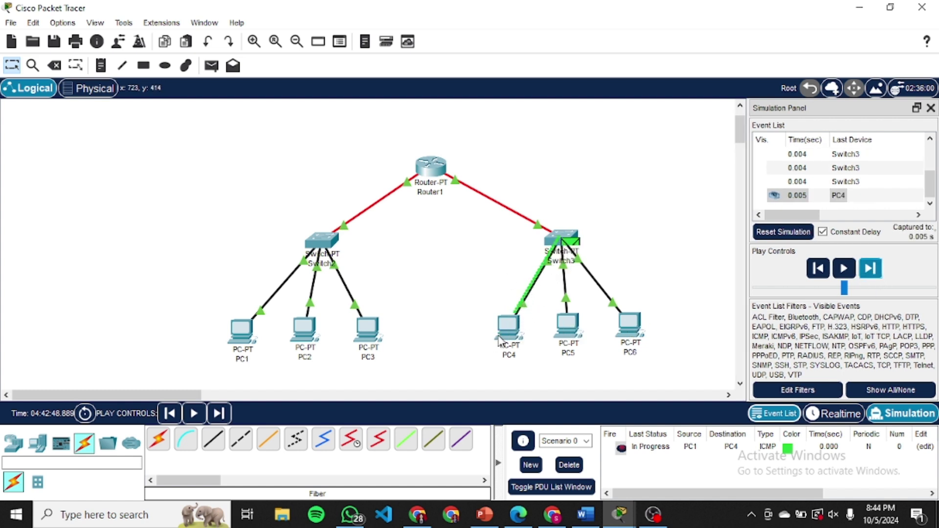
left_click(871, 269)
left_click(870, 272)
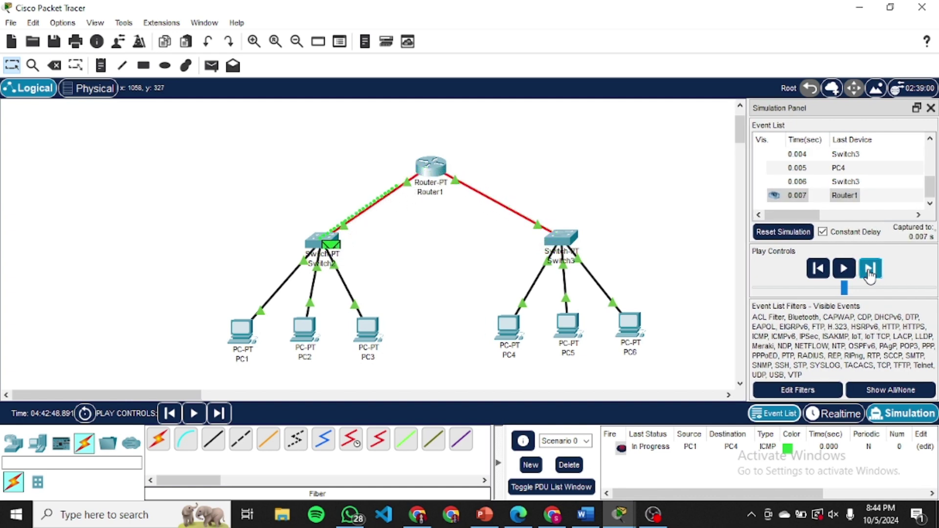
left_click(869, 273)
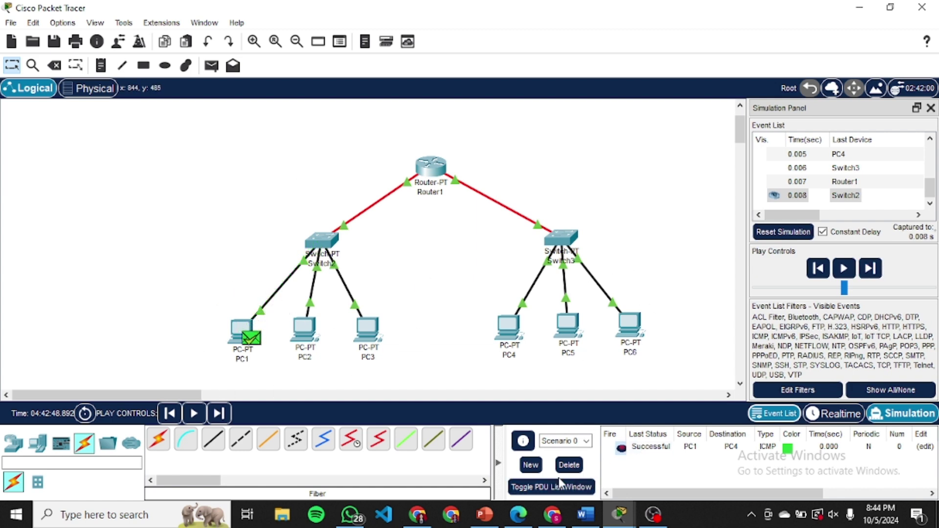
left_click(569, 465)
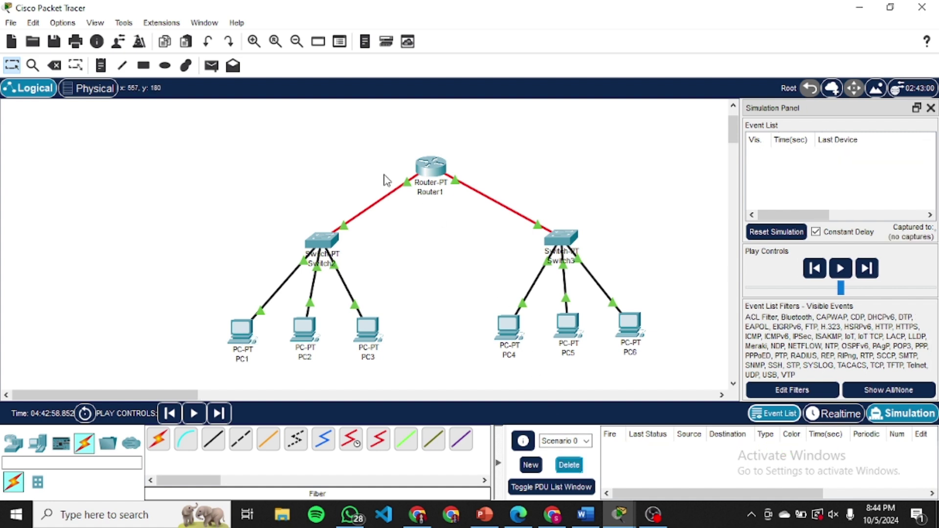
- Add a simple PDU from PC2 to PC5 as a second test between the subnets
left_click(213, 71)
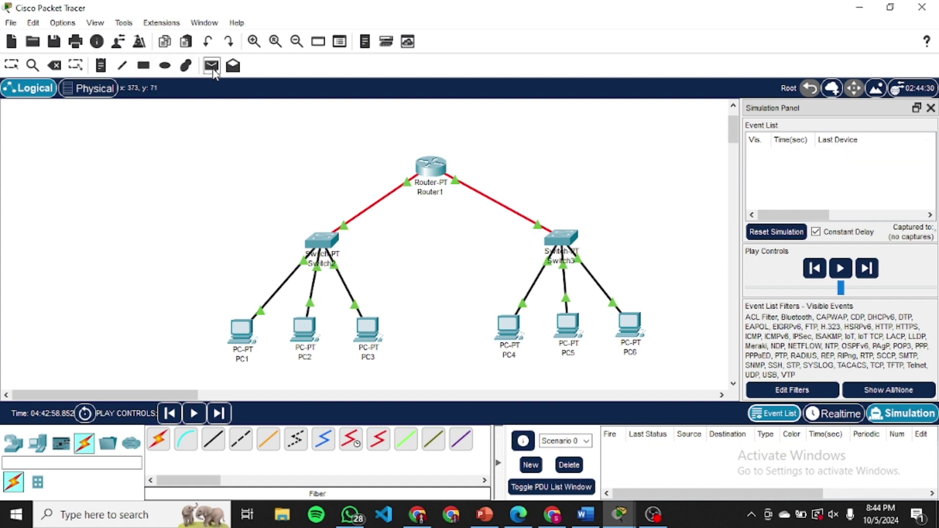
left_click(302, 341)
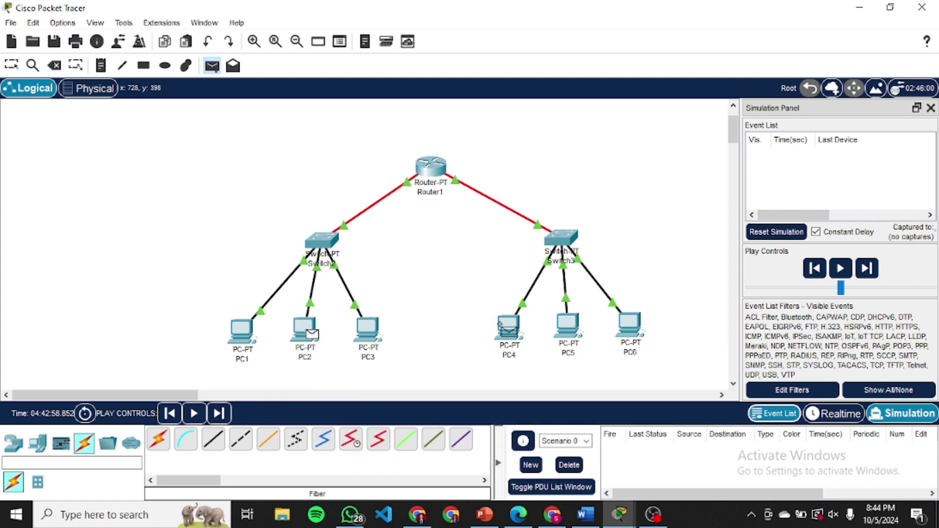
left_click(569, 334)
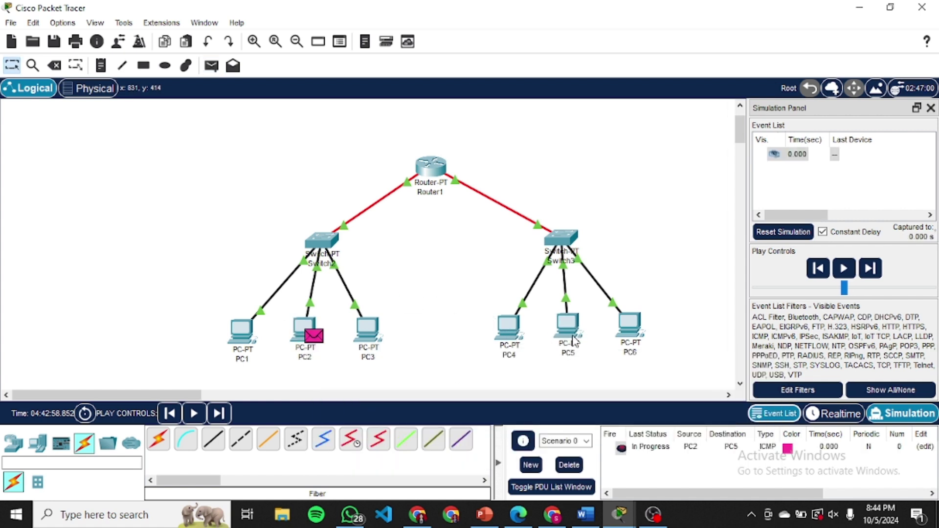
- Advance the PC2-to-PC5 packet event by event through Router1 and Switch3 to the destination PCs, and delete the scenario
left_click(870, 270)
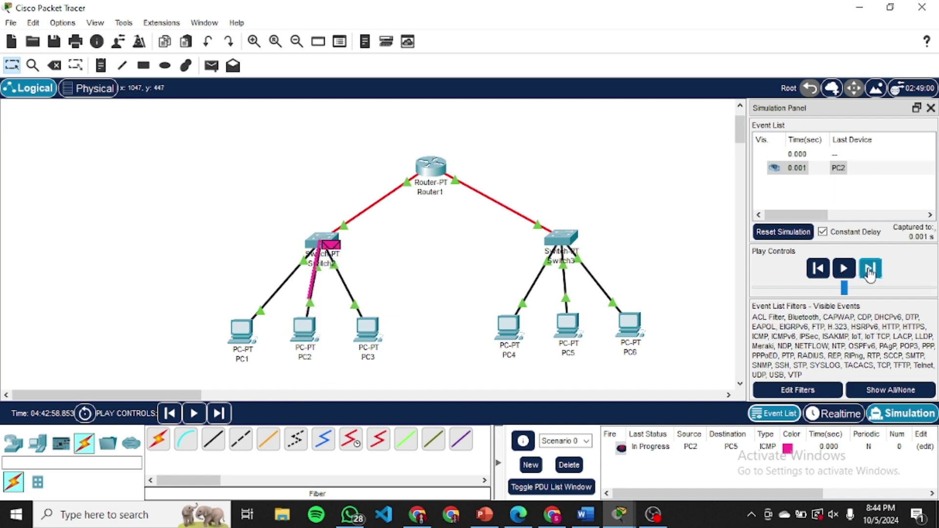
left_click(869, 270)
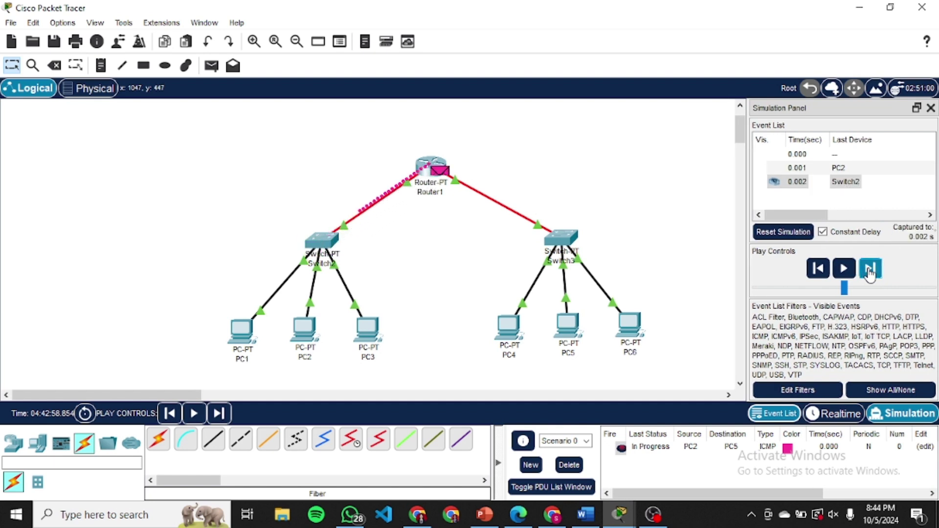
left_click(870, 270)
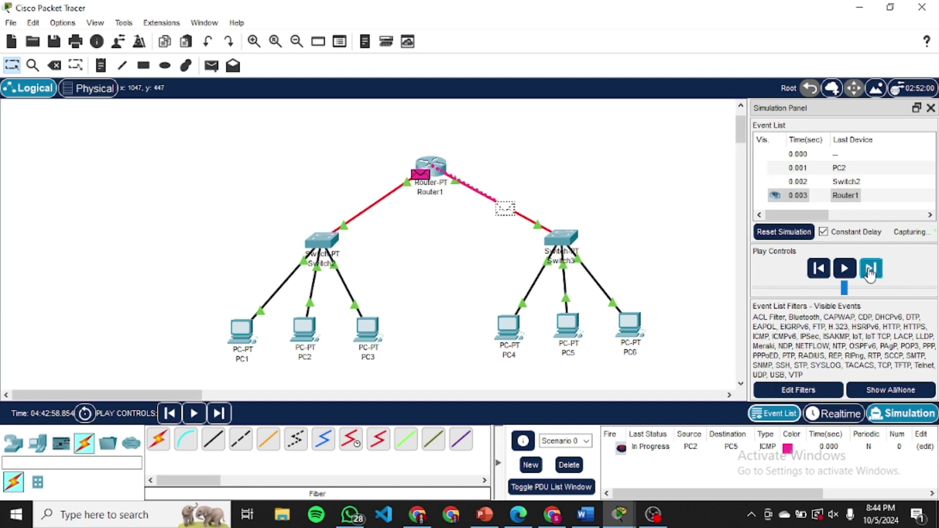
left_click(869, 270)
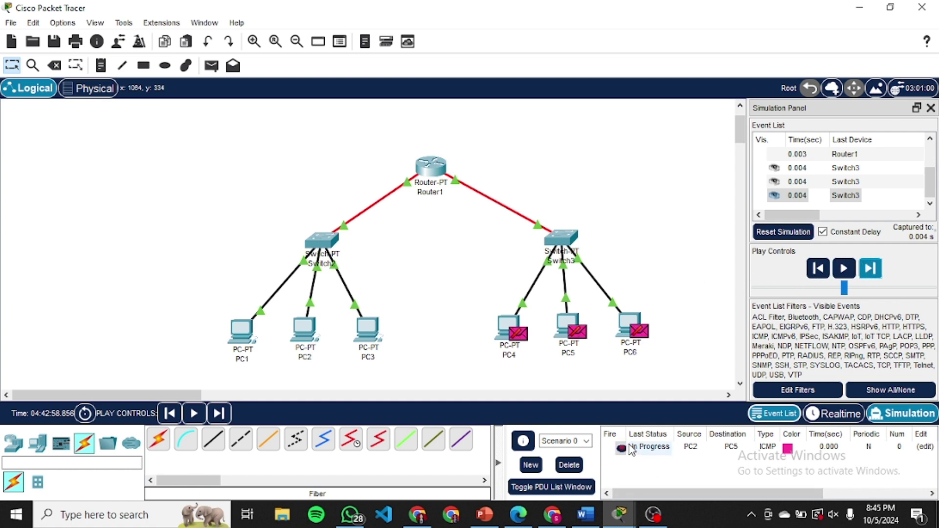
left_click(631, 448)
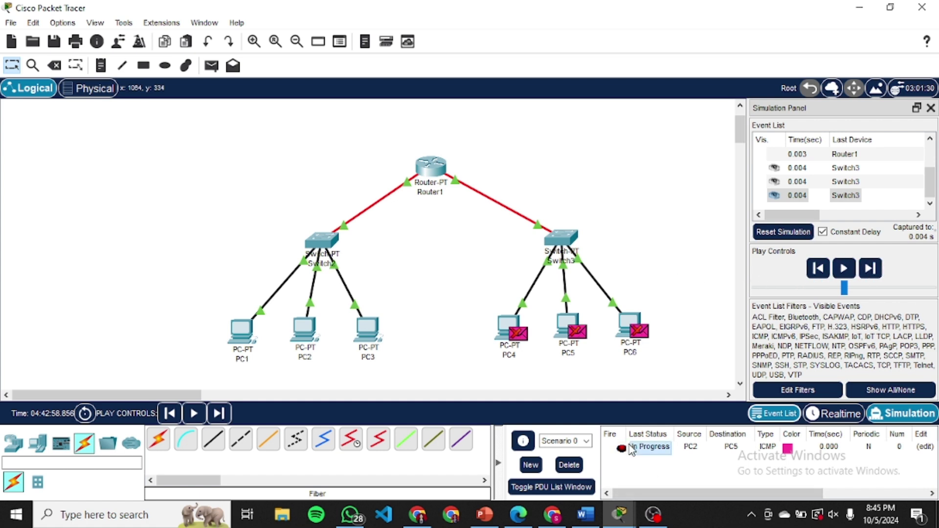
left_click(568, 464)
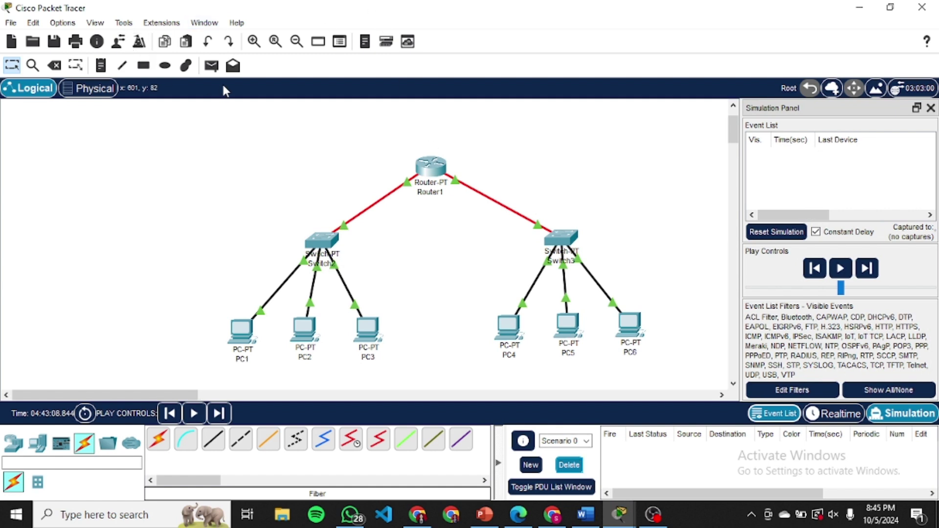
- Run a simple PDU test from PC3 to PC6 in the simulation and delete the scenario
left_click(212, 66)
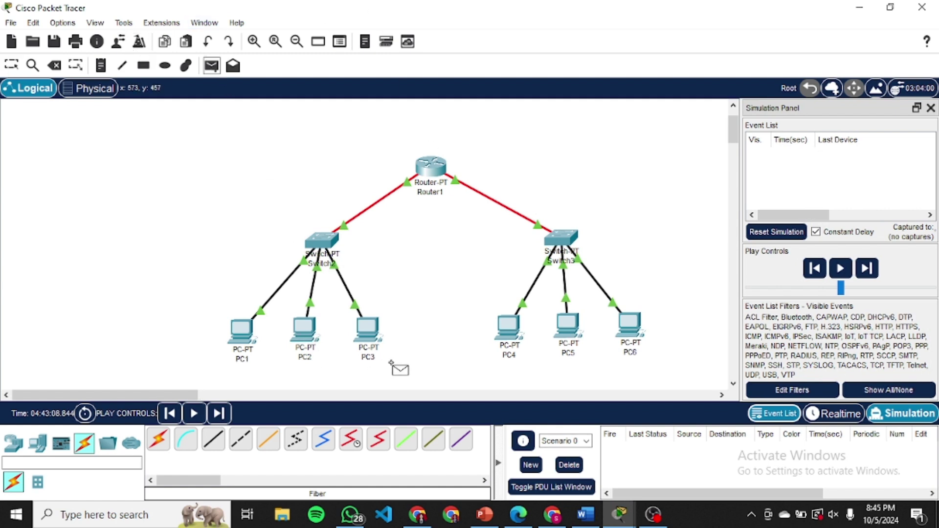
left_click(368, 327)
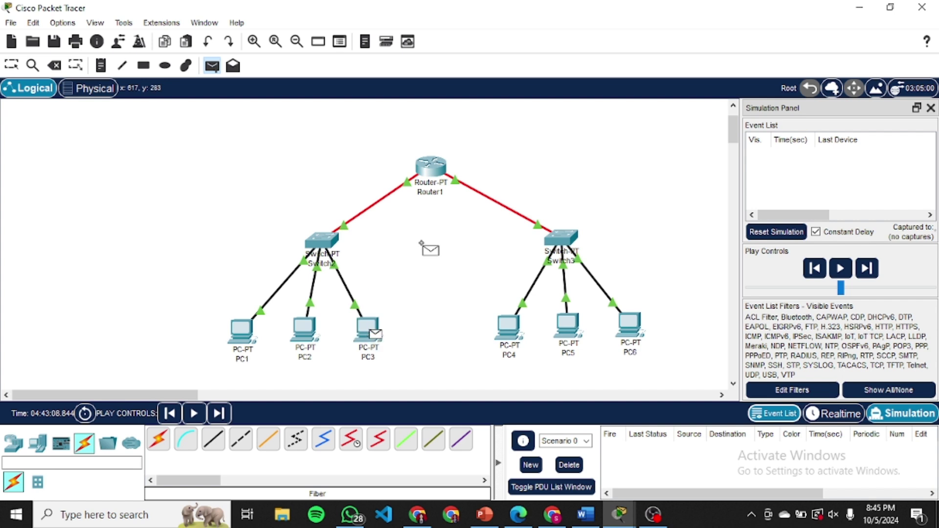
left_click(630, 324)
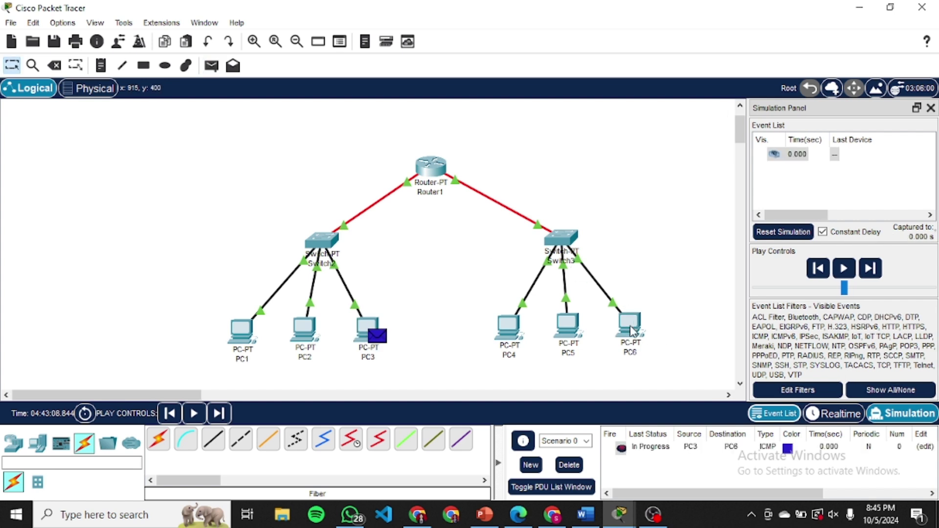
left_click(873, 274)
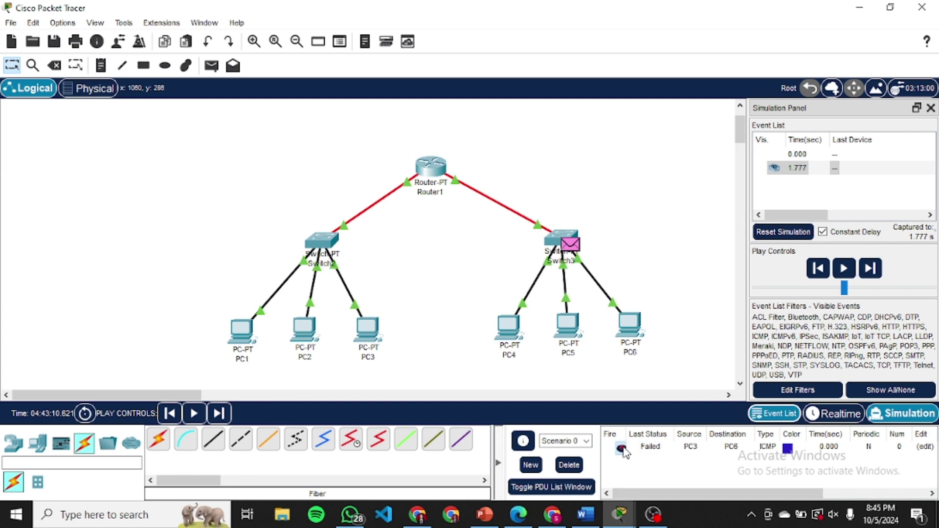
left_click(569, 465)
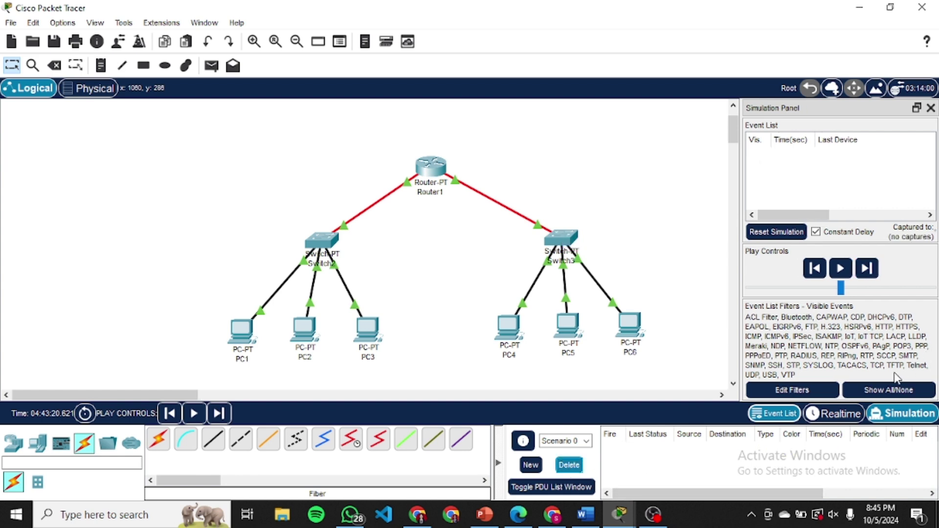
- Check the IPv4 protocols in the Simulation mode event filters and return to Realtime mode
left_click(844, 414)
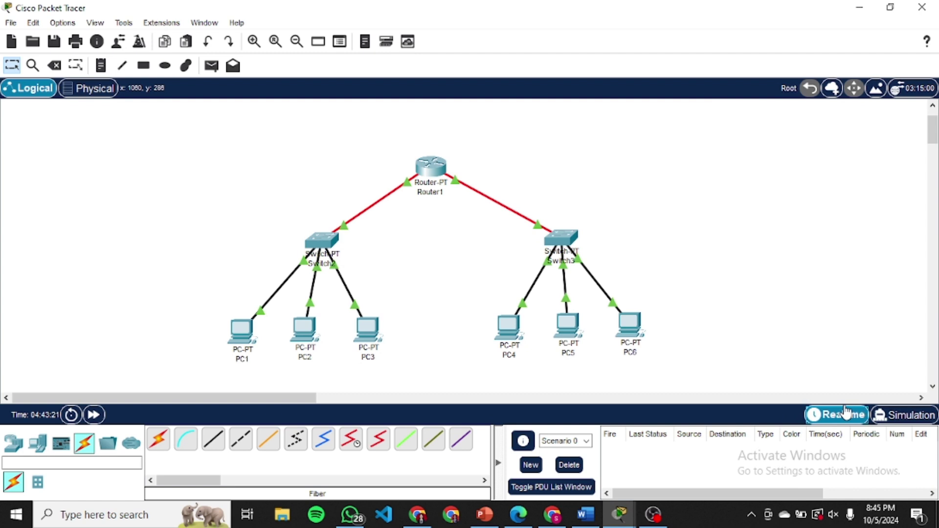
left_click(911, 416)
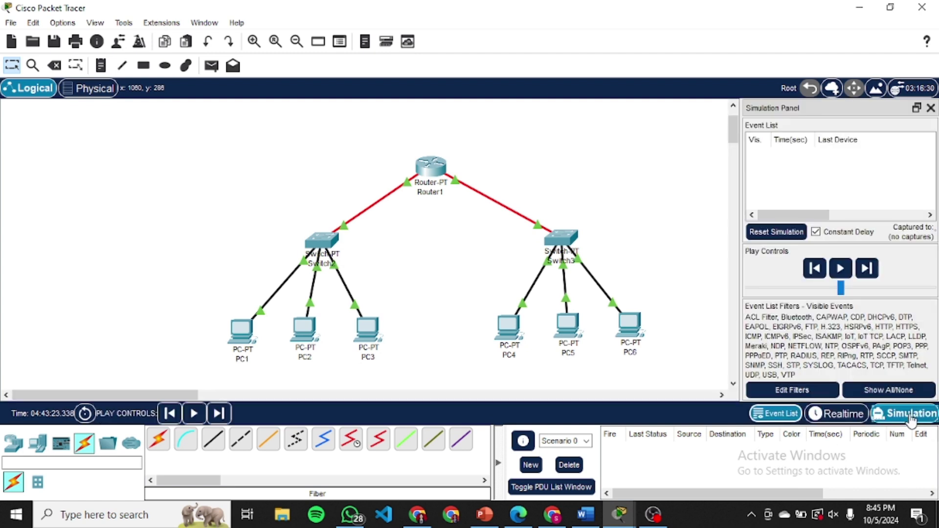
left_click(793, 390)
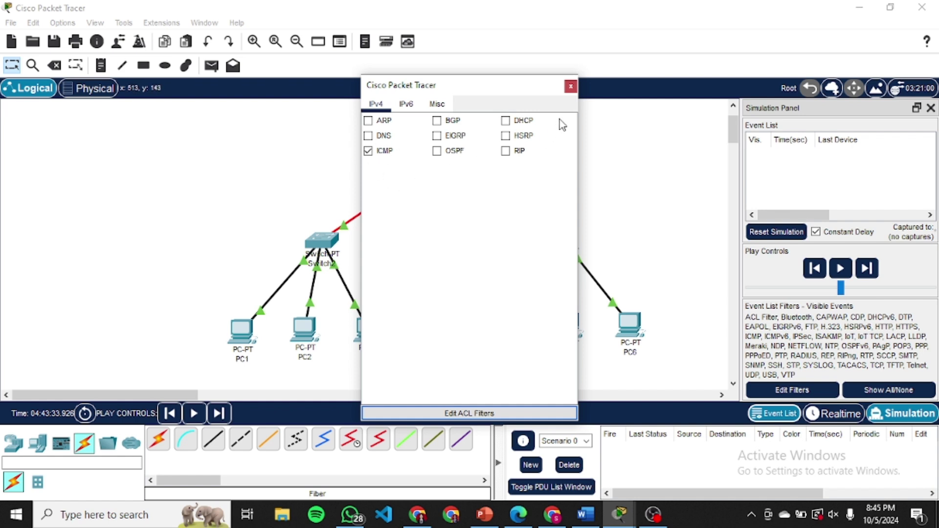
left_click(572, 87)
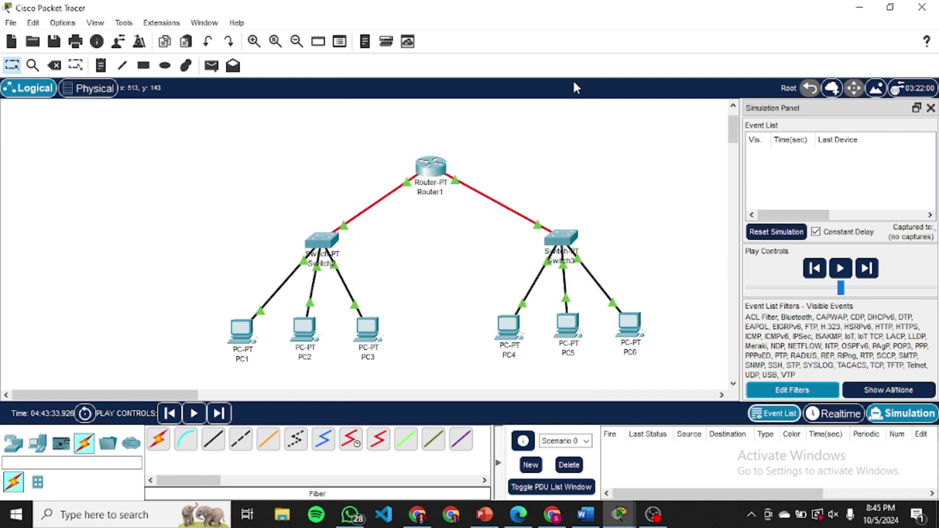
left_click(827, 417)
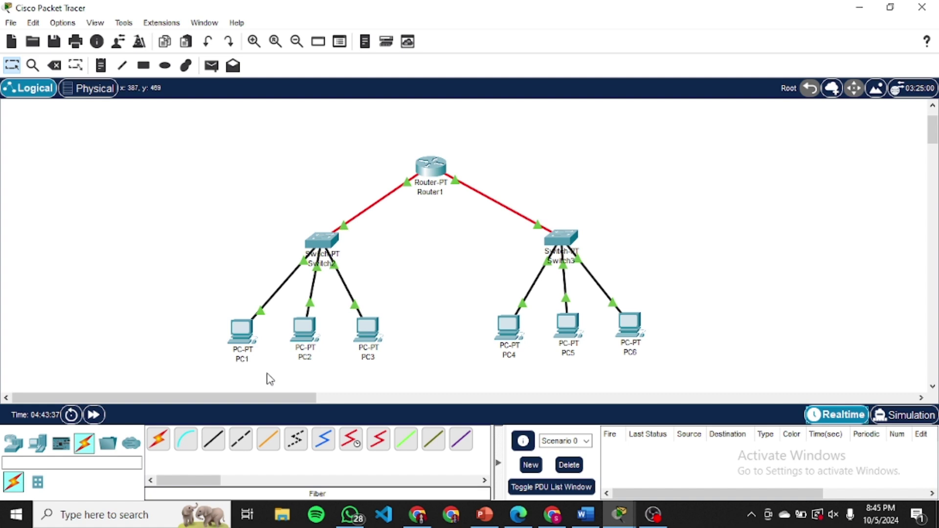
- Open PC1's Command Prompt in place of its IP configuration and run tracert 192.168.1.63
left_click(241, 343)
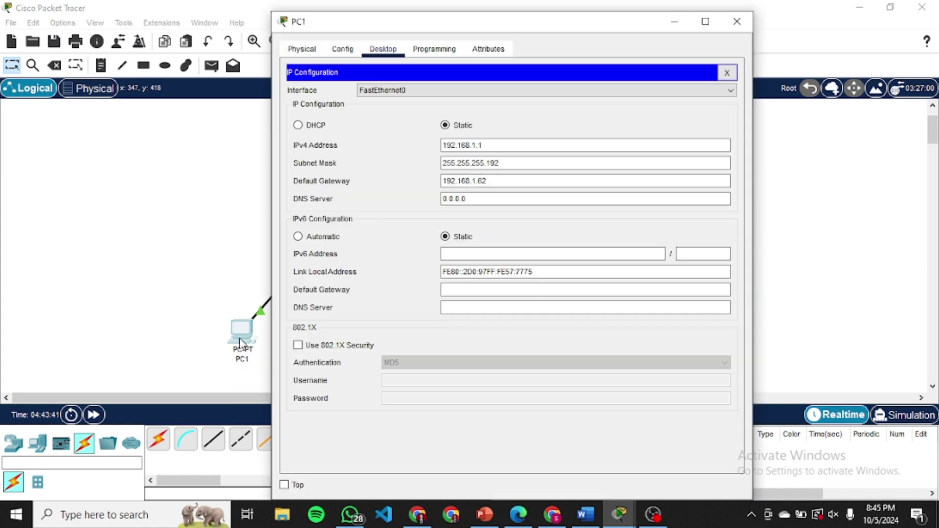
left_click(428, 51)
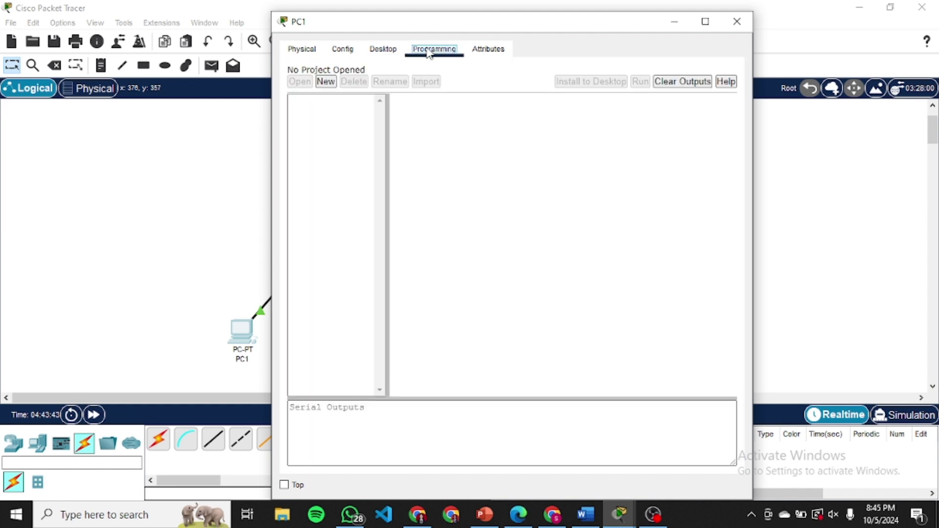
left_click(383, 49)
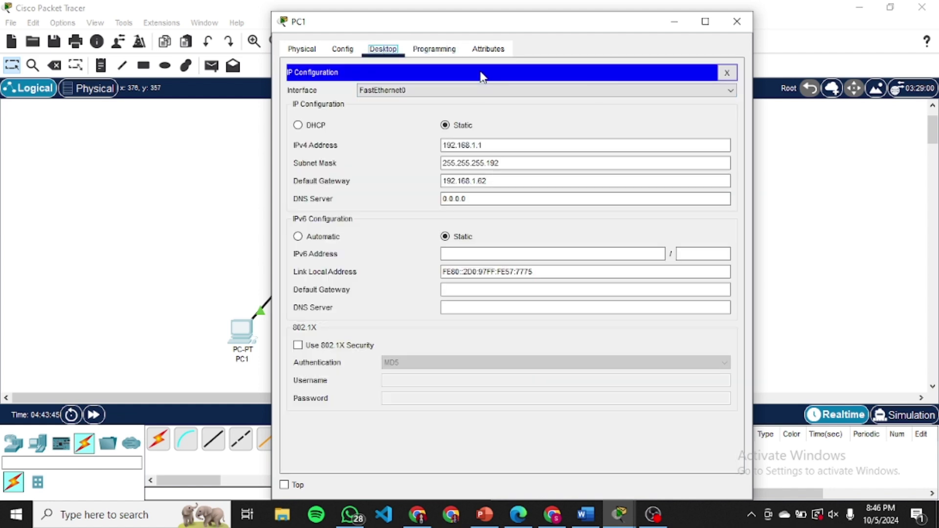
left_click(727, 73)
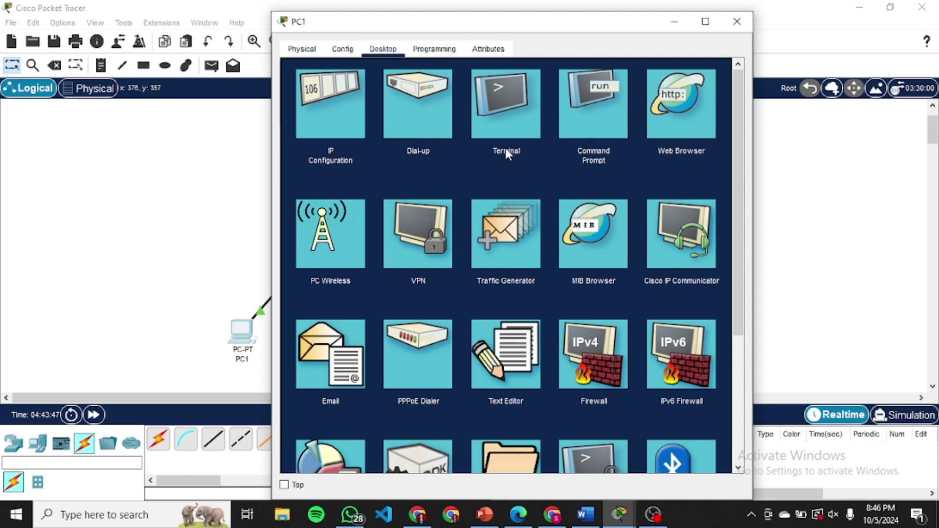
left_click(585, 112)
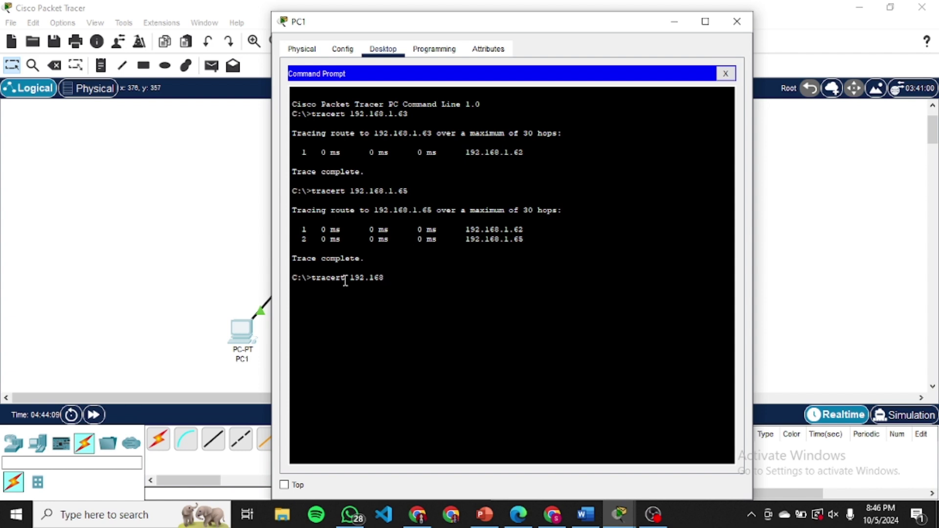
type("6")
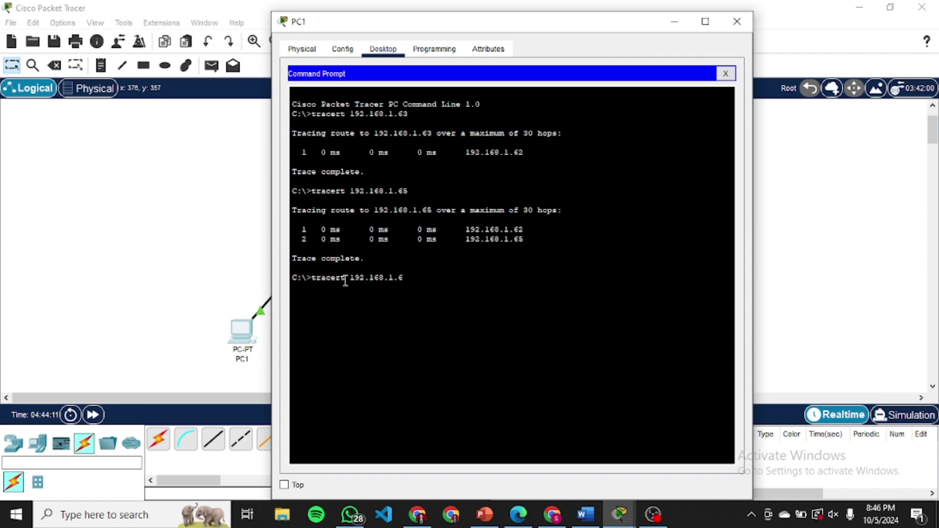
type("3")
key("Return")
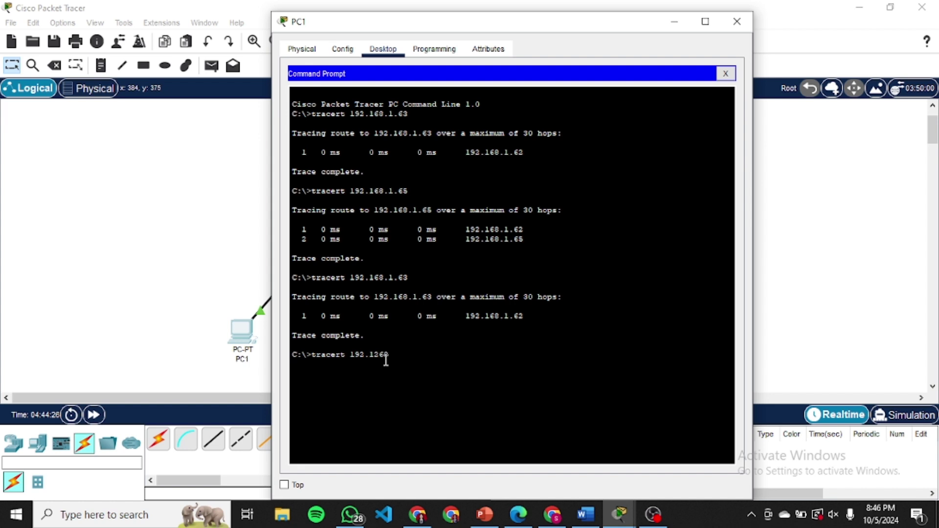
- Trace the route from PC1 to the other subnet with tracert 192.168.1.65 and close PC1's window
type("1.65")
key("Return")
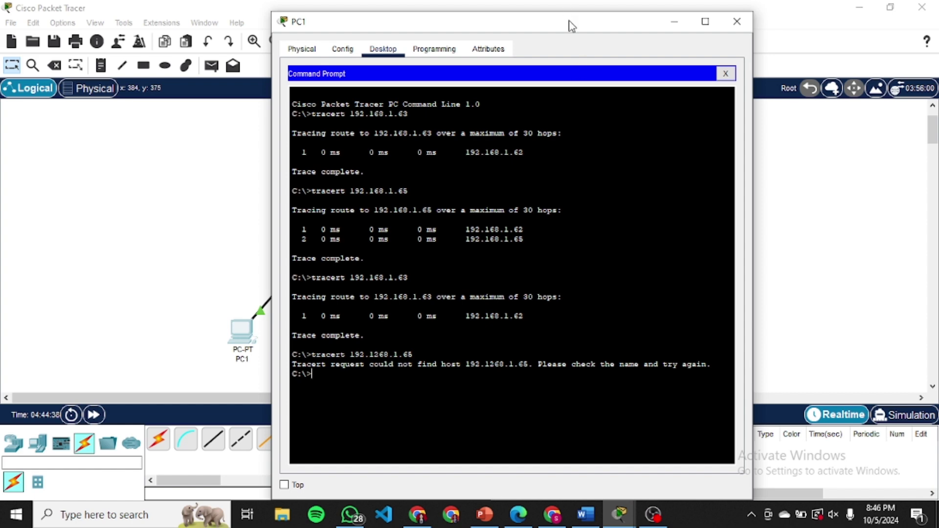
left_click_drag(570, 25, 729, 28)
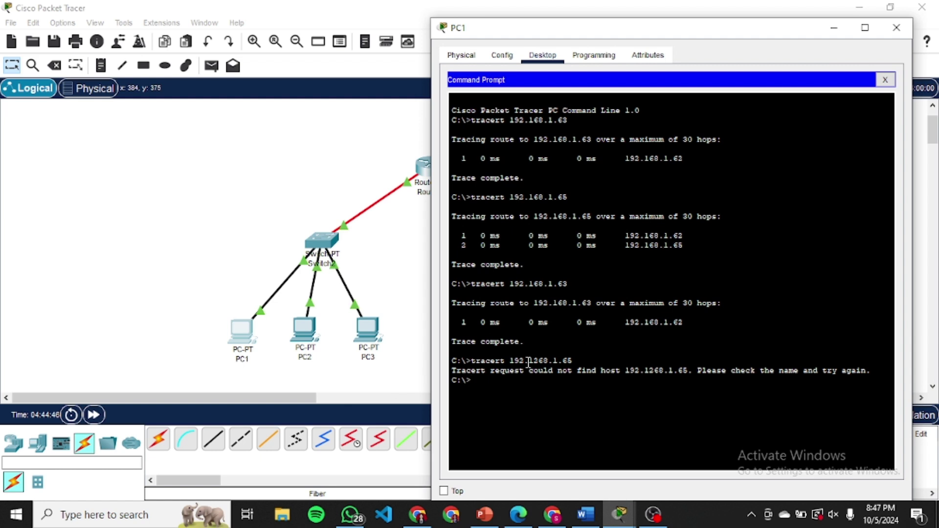
type("tracert 192.168.1.65")
key("Return")
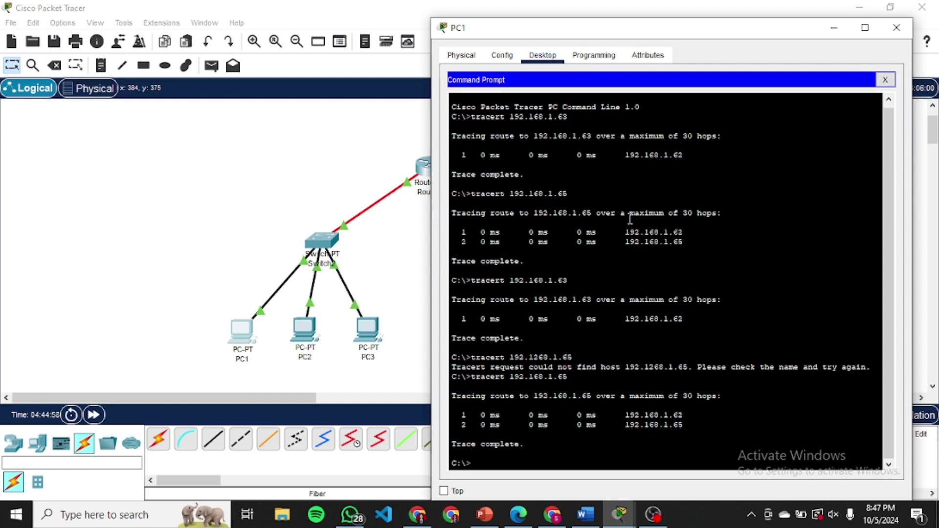
left_click_drag(667, 30, 430, 22)
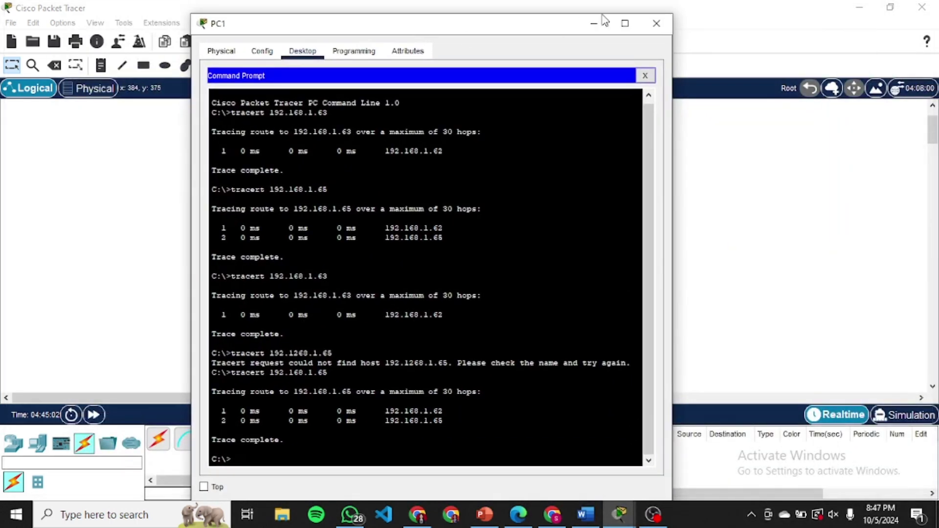
left_click(655, 24)
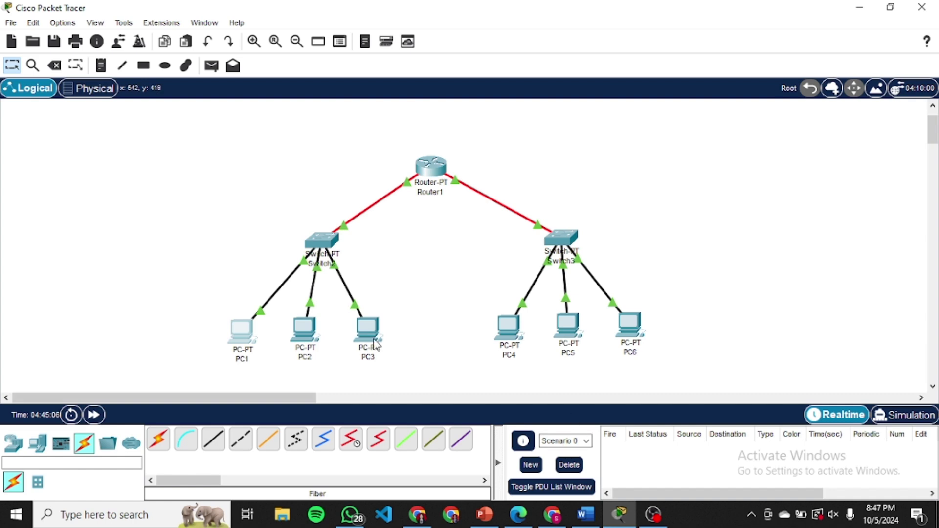
- Run tracert 192.168.1.66 from PC2's Command Prompt and close PC2's window
left_click(292, 338)
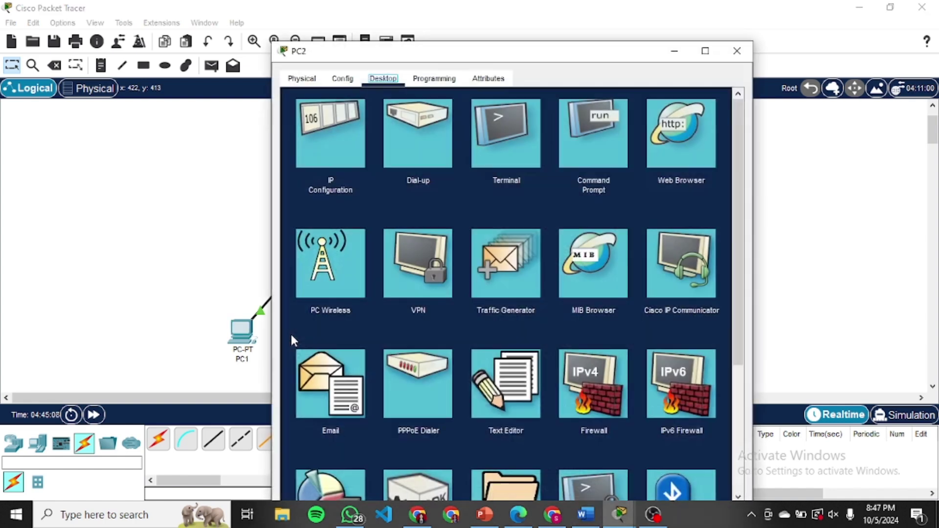
left_click(609, 110)
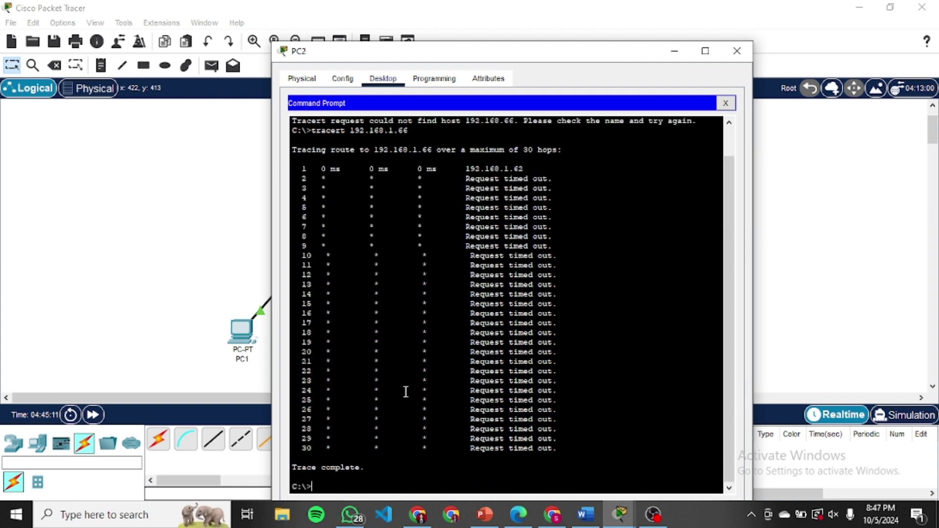
type("tracert 1")
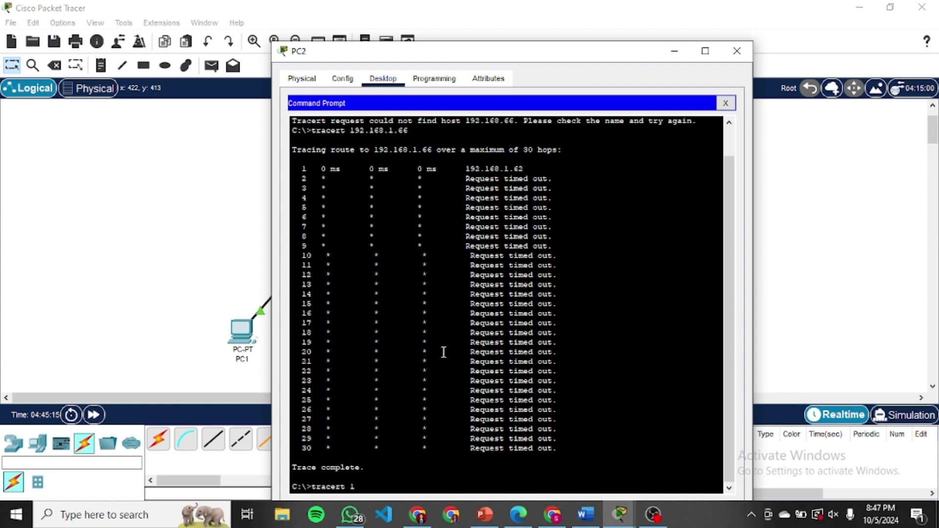
type("92.168.1.66")
key("Return")
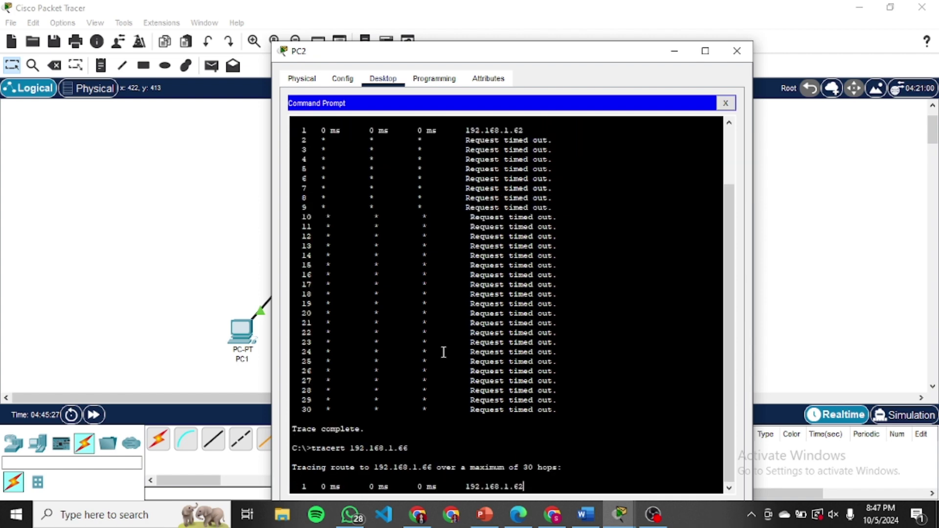
left_click_drag(504, 56, 501, 19)
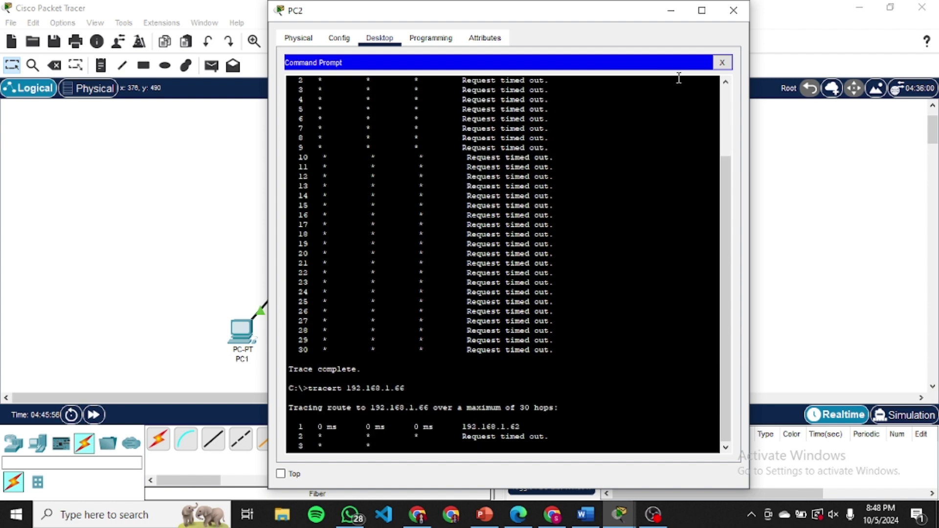
left_click(732, 15)
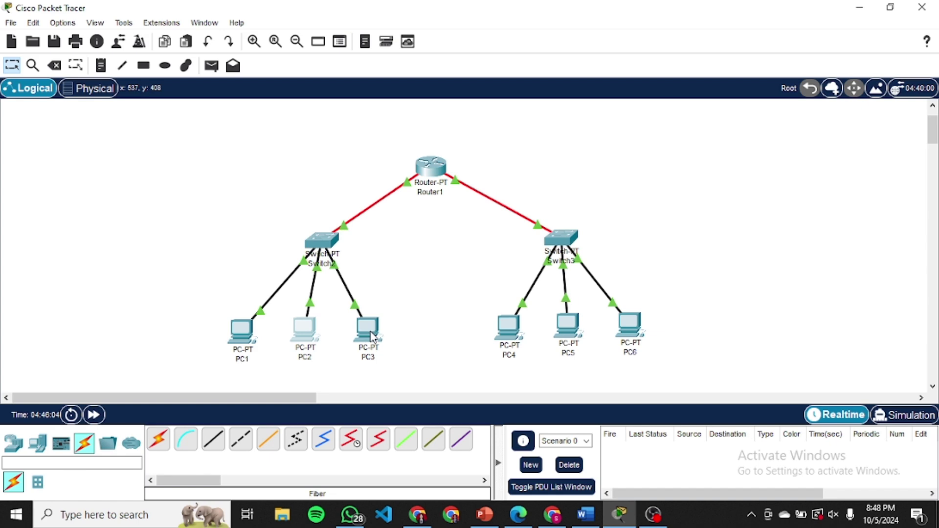
- Run tracert 192.168.1.67 from PC3's Command Prompt and close PC3's window
mouse_move(372, 337)
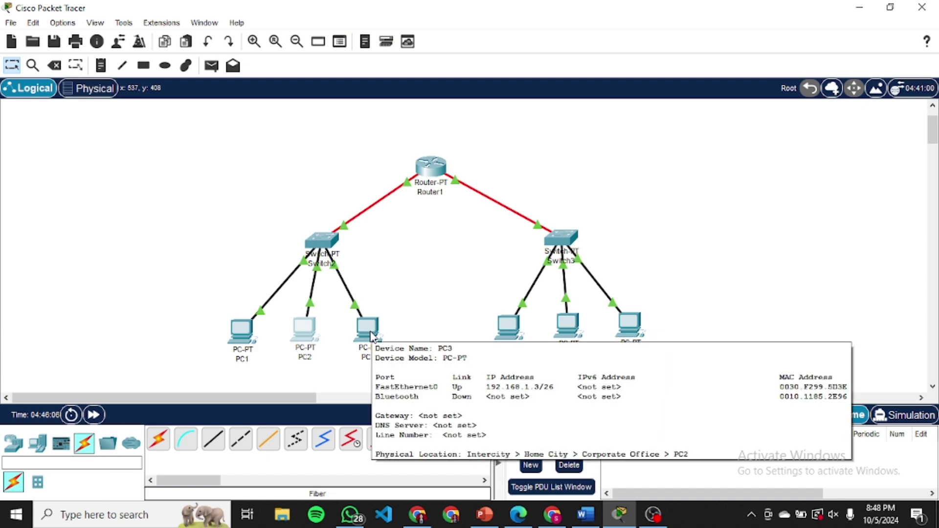
left_click(368, 328)
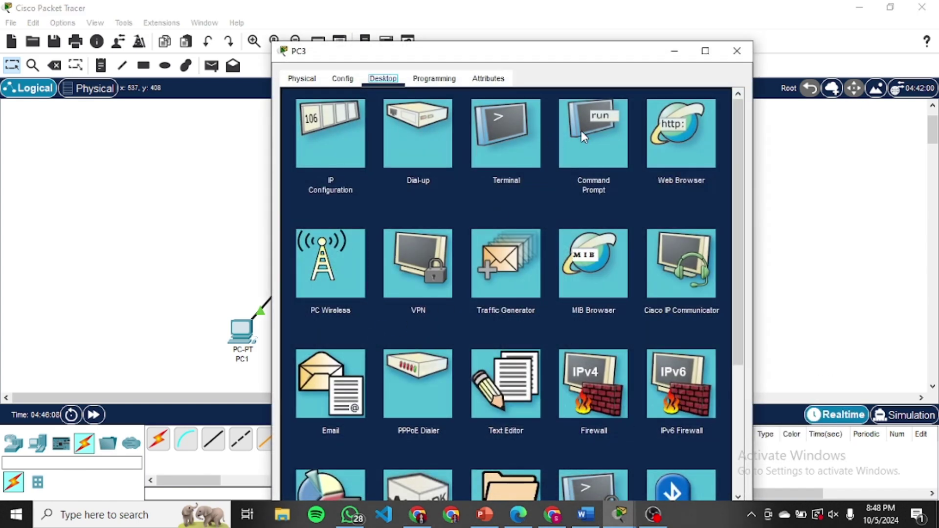
left_click(581, 130)
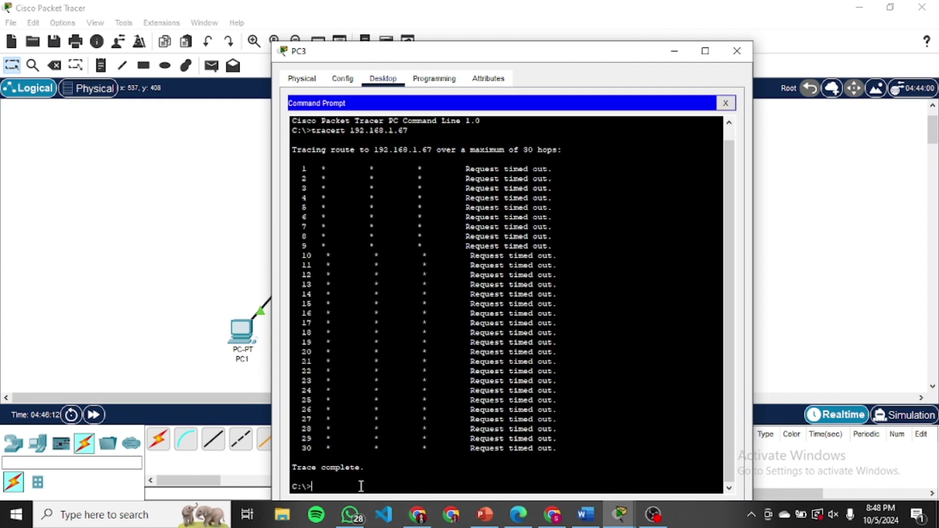
type("tracert 192.168.1.67")
key("Return")
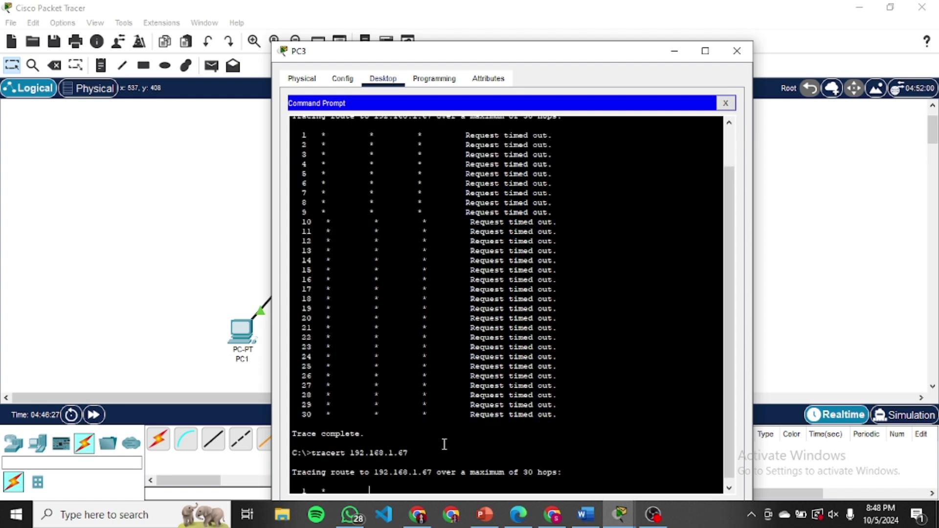
scroll(444, 444, "up", 2)
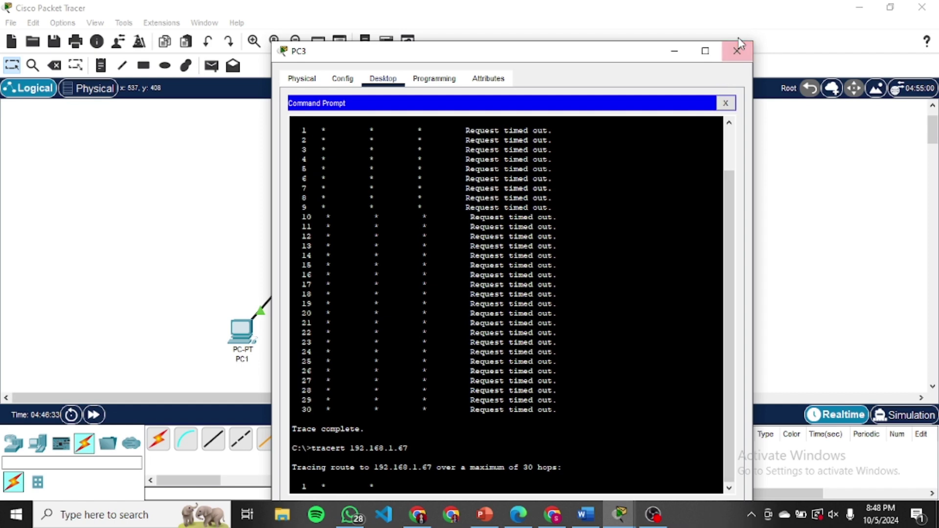
left_click(737, 52)
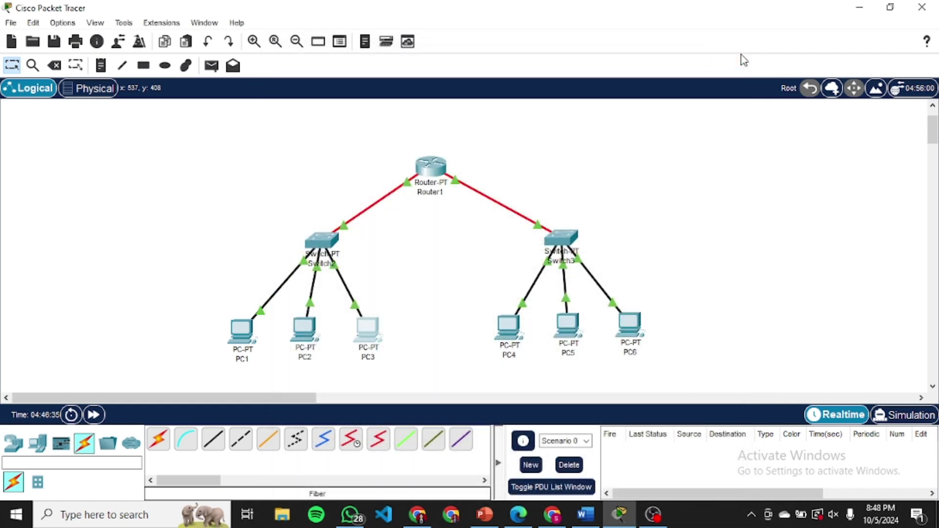